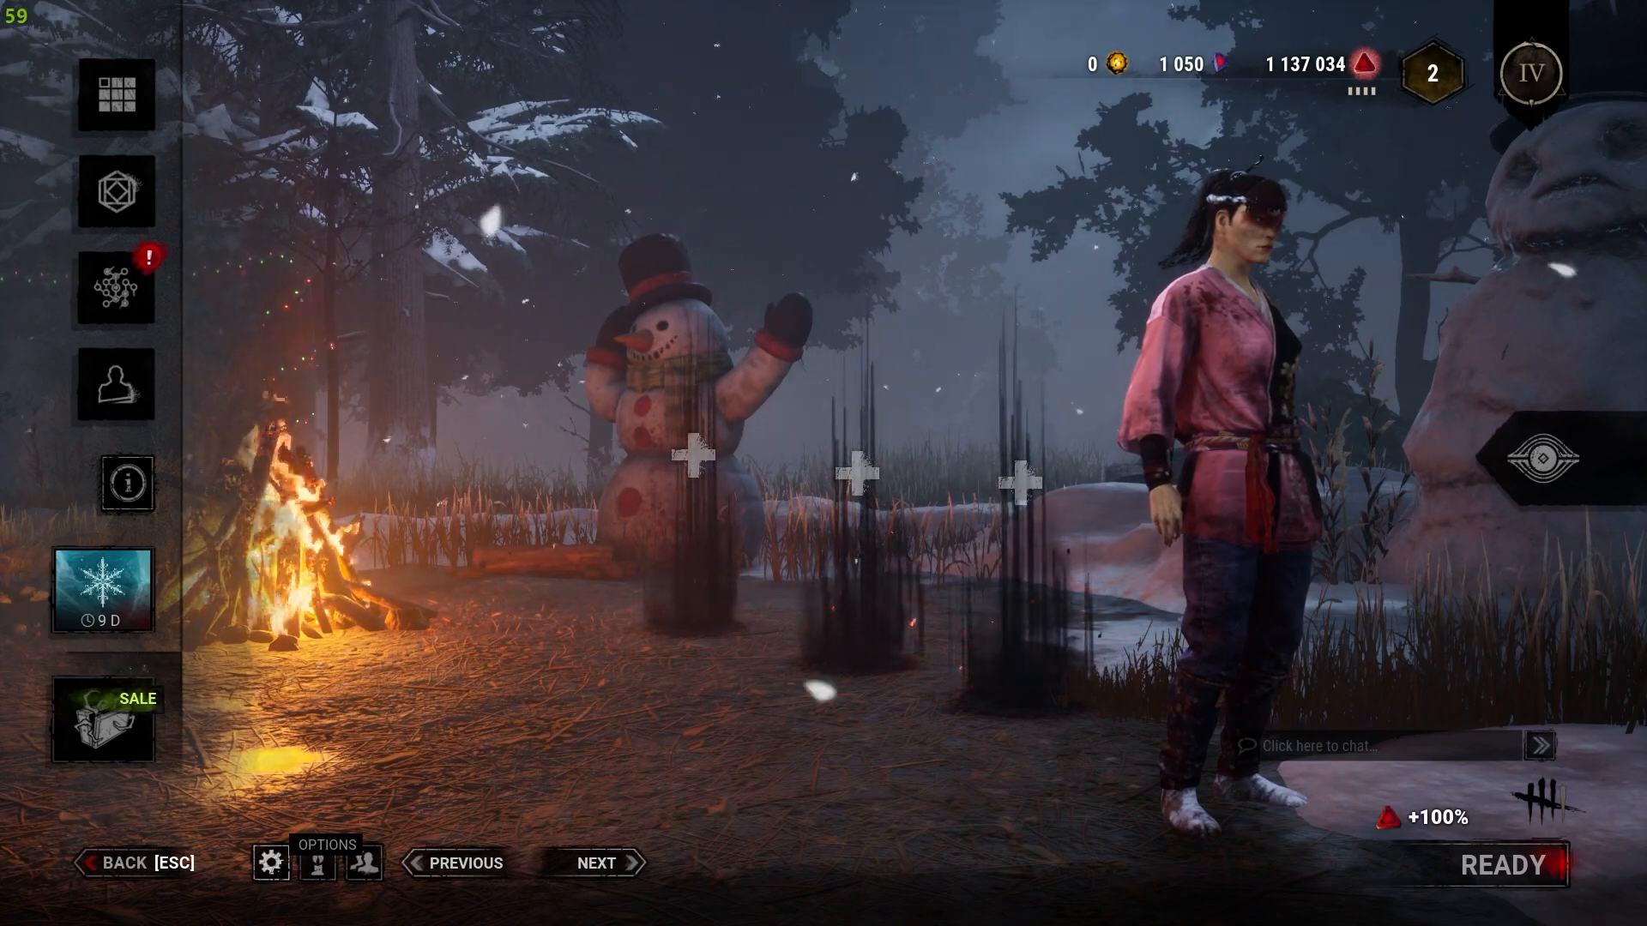
- Set graphics Quality from Ultra to Low (65% resolution) in Options and return to the lobby
left_click(270, 864)
left_click(1005, 65)
left_click(776, 64)
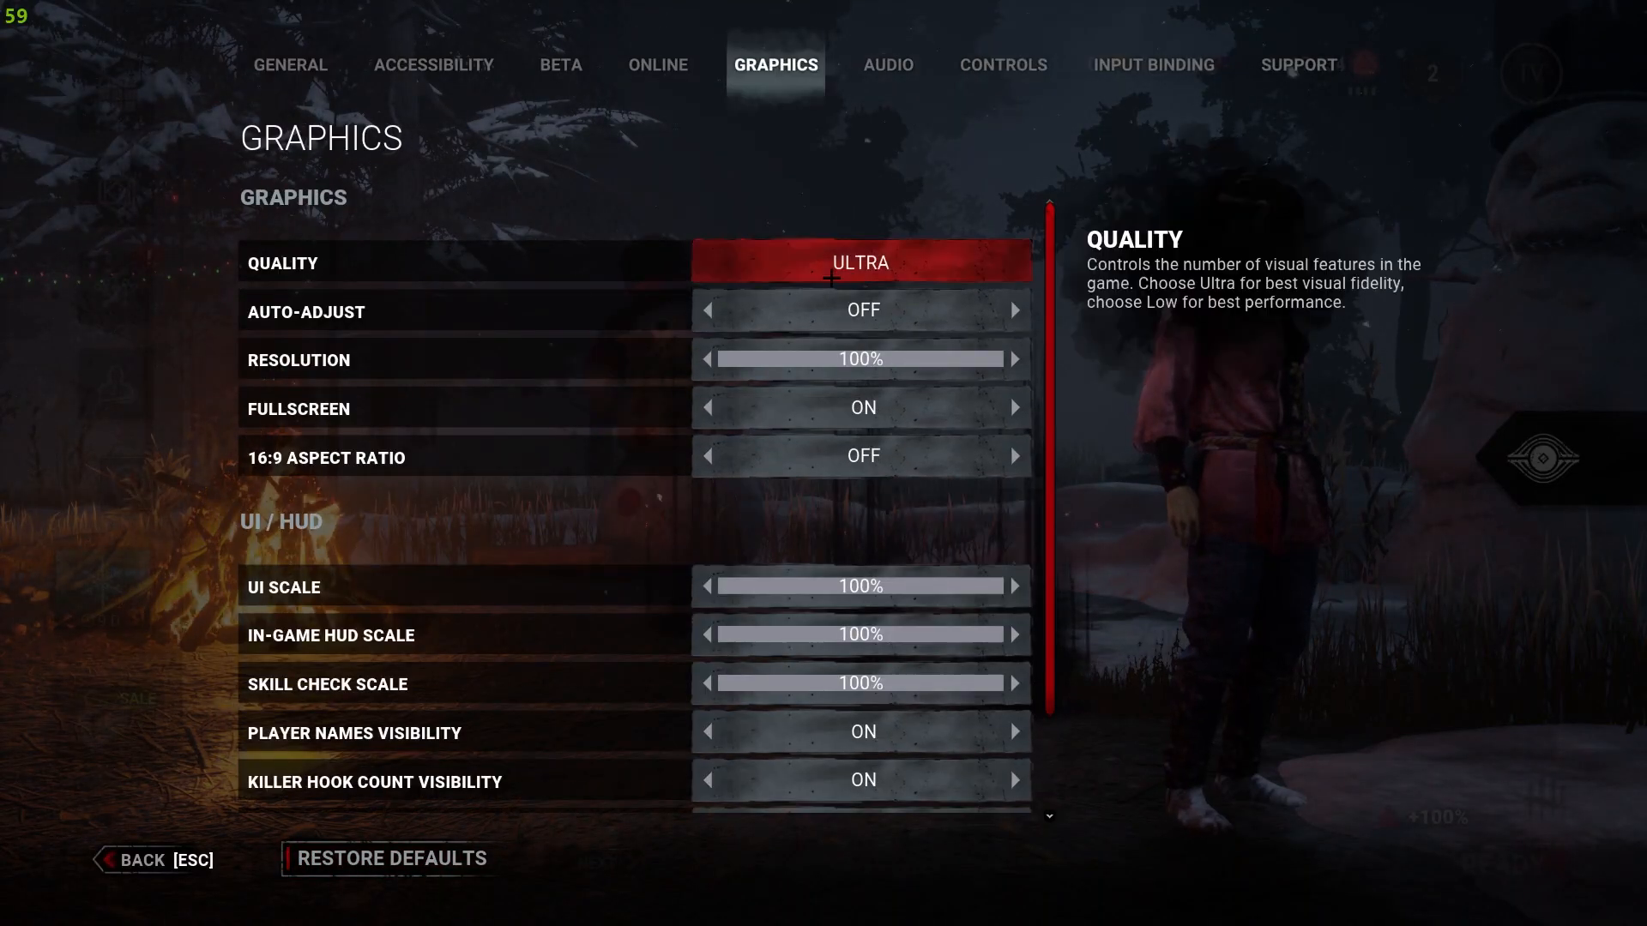
left_click(861, 262)
left_click(1138, 187)
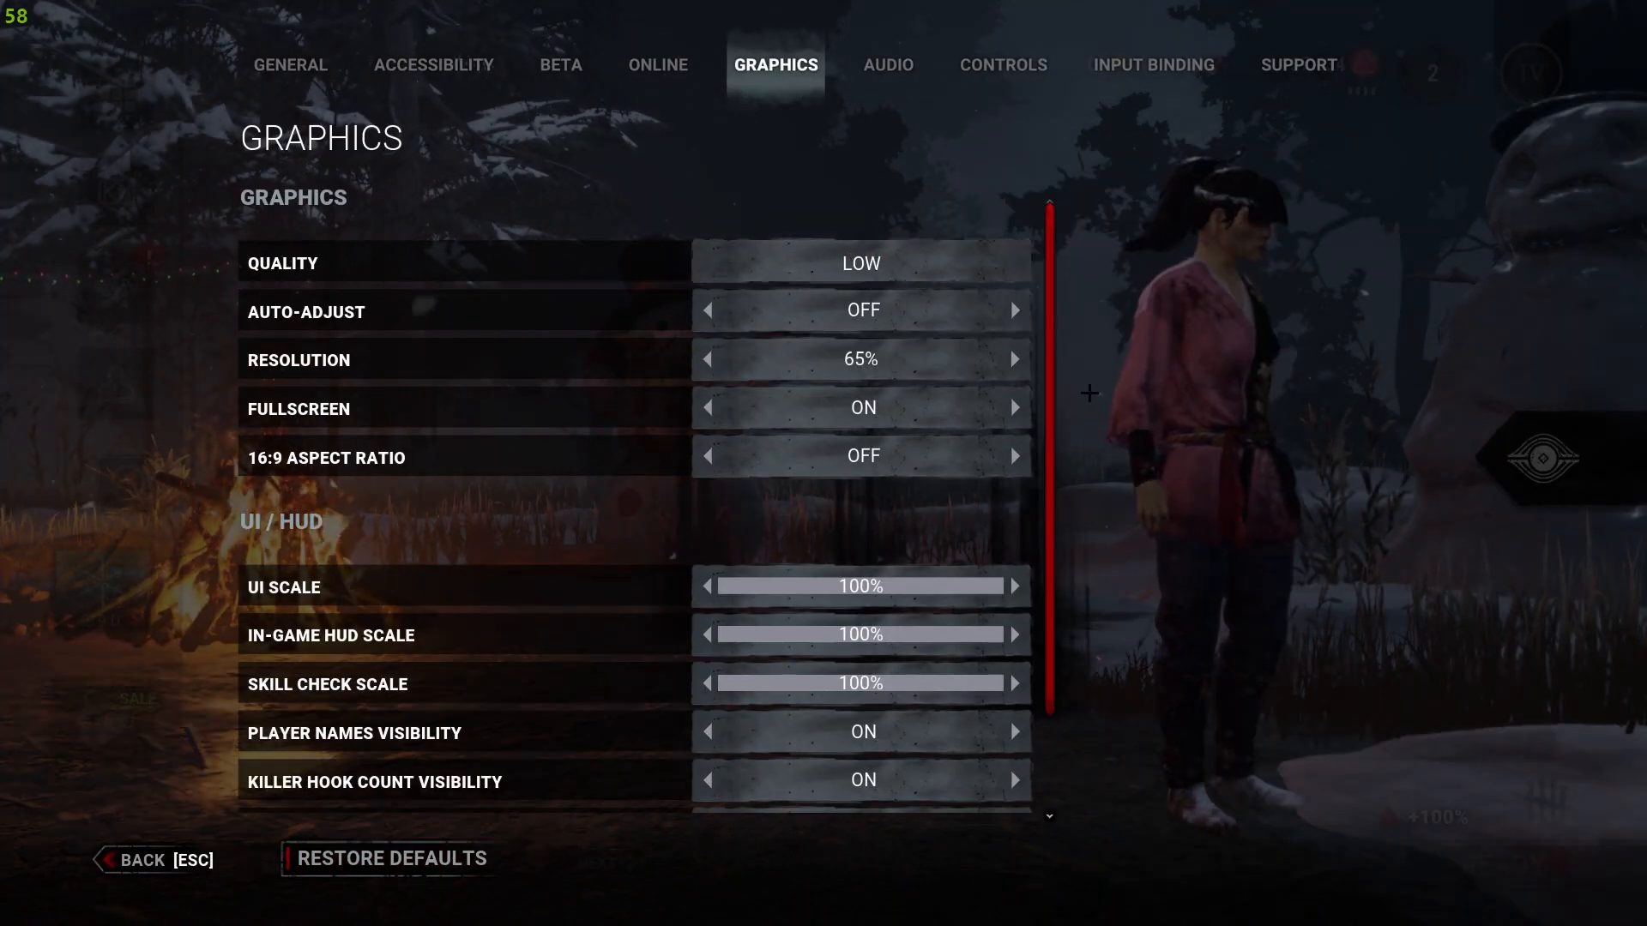
left_click(143, 859)
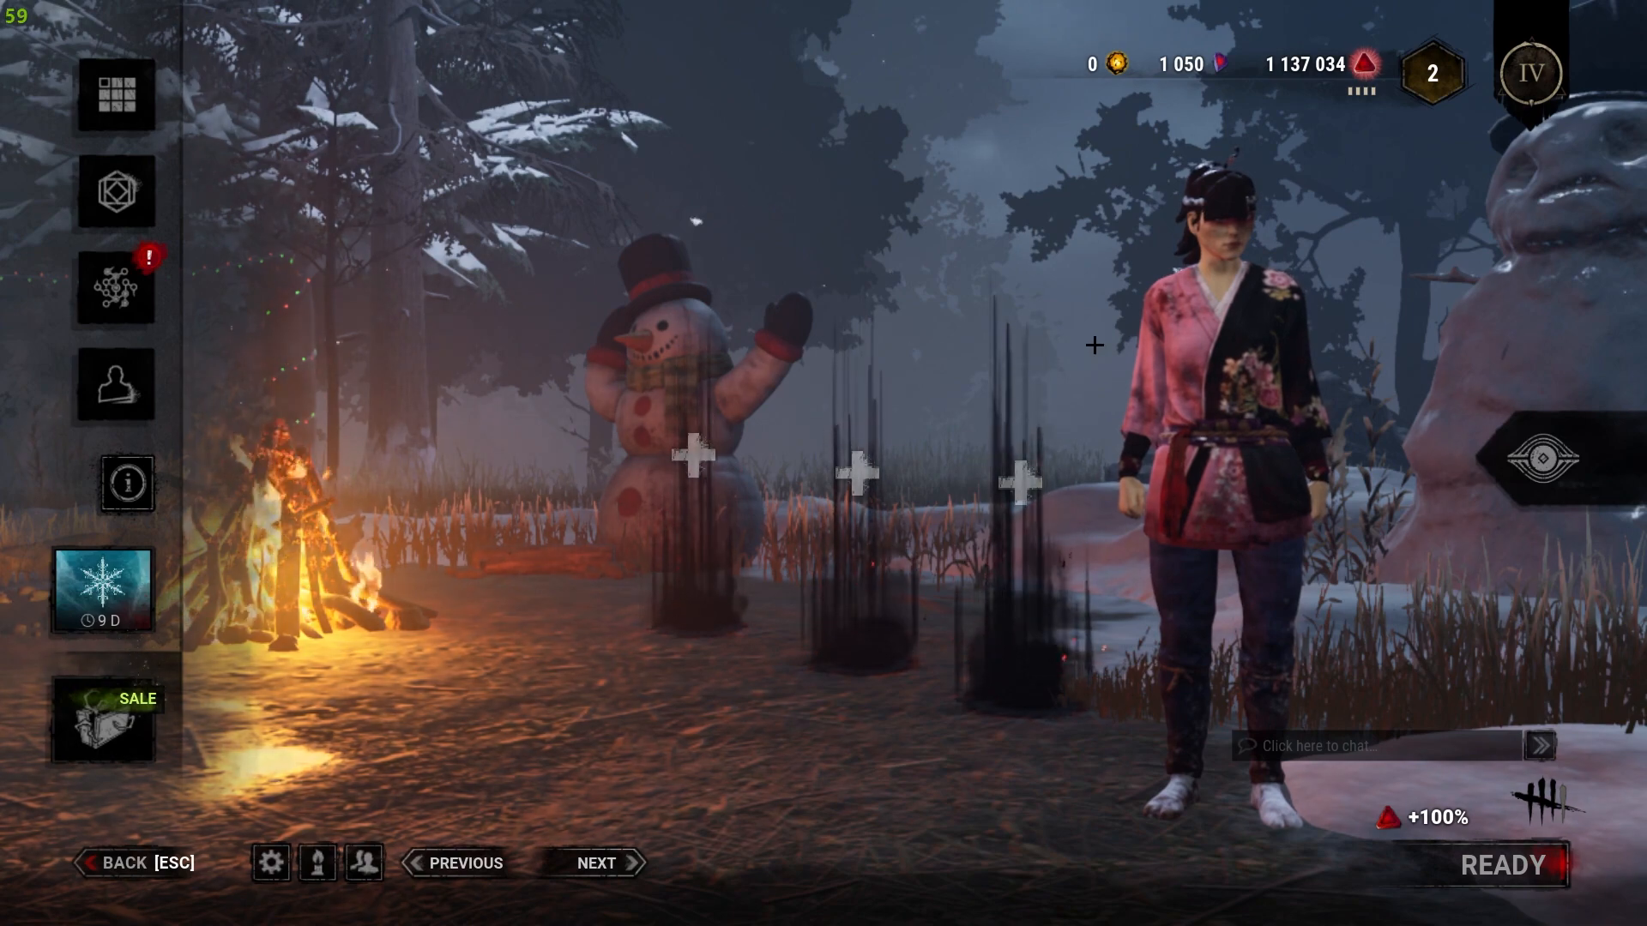
left_click_drag(1085, 405, 1399, 321)
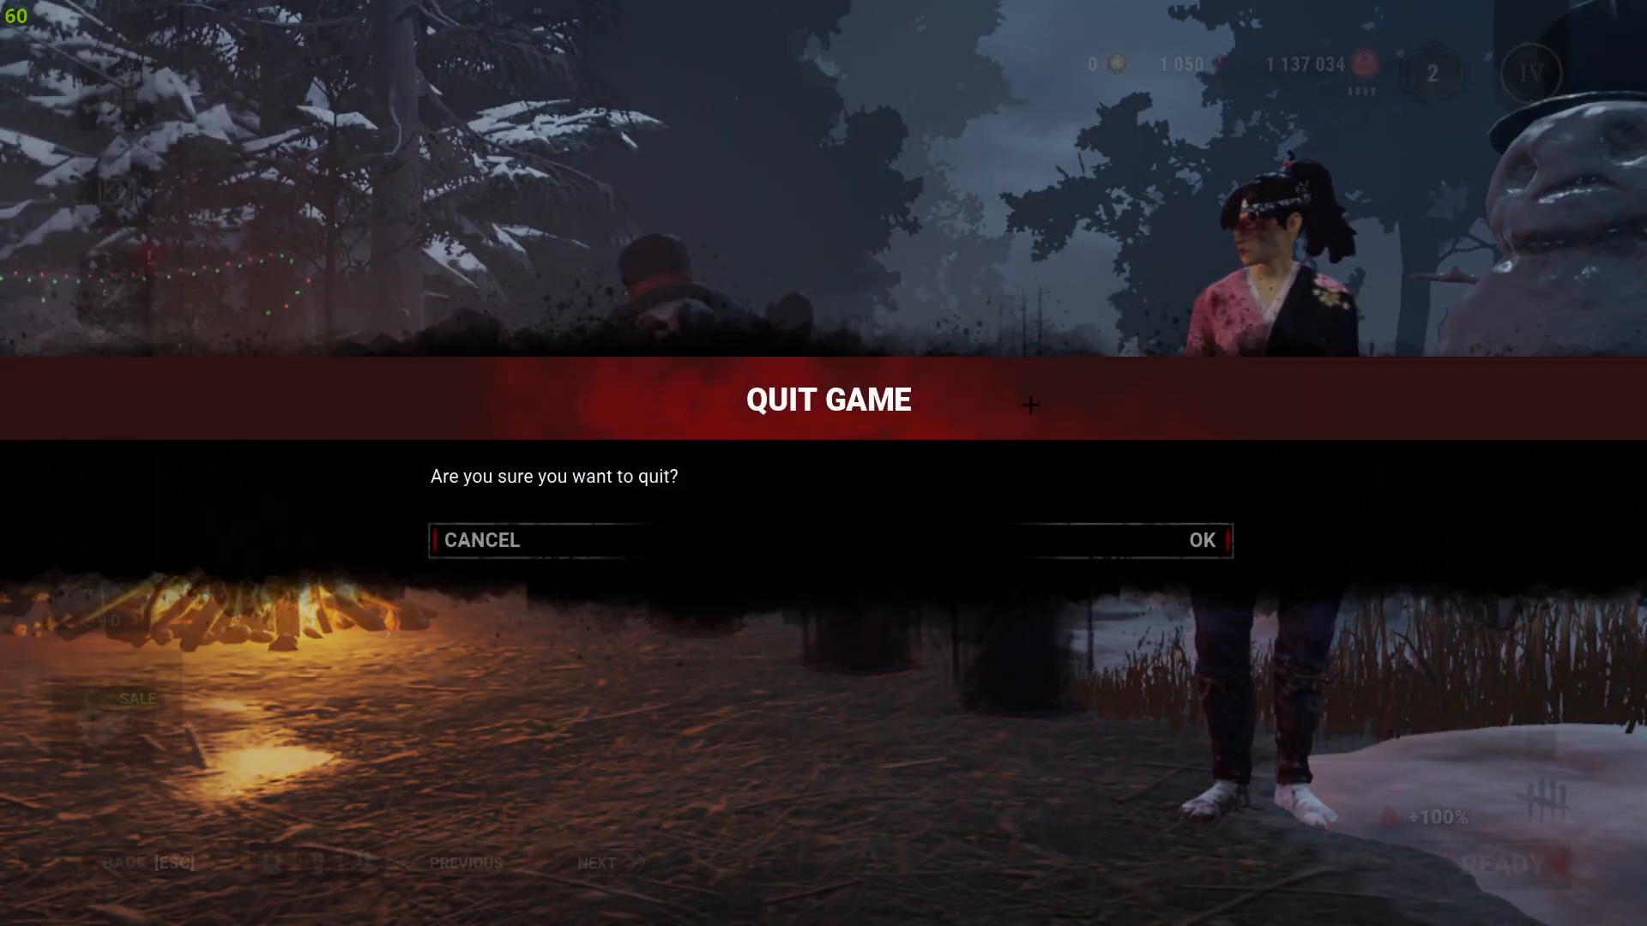
- Confirm quitting the game, landing on the Dead by Daylight Steam library page
left_click(1197, 540)
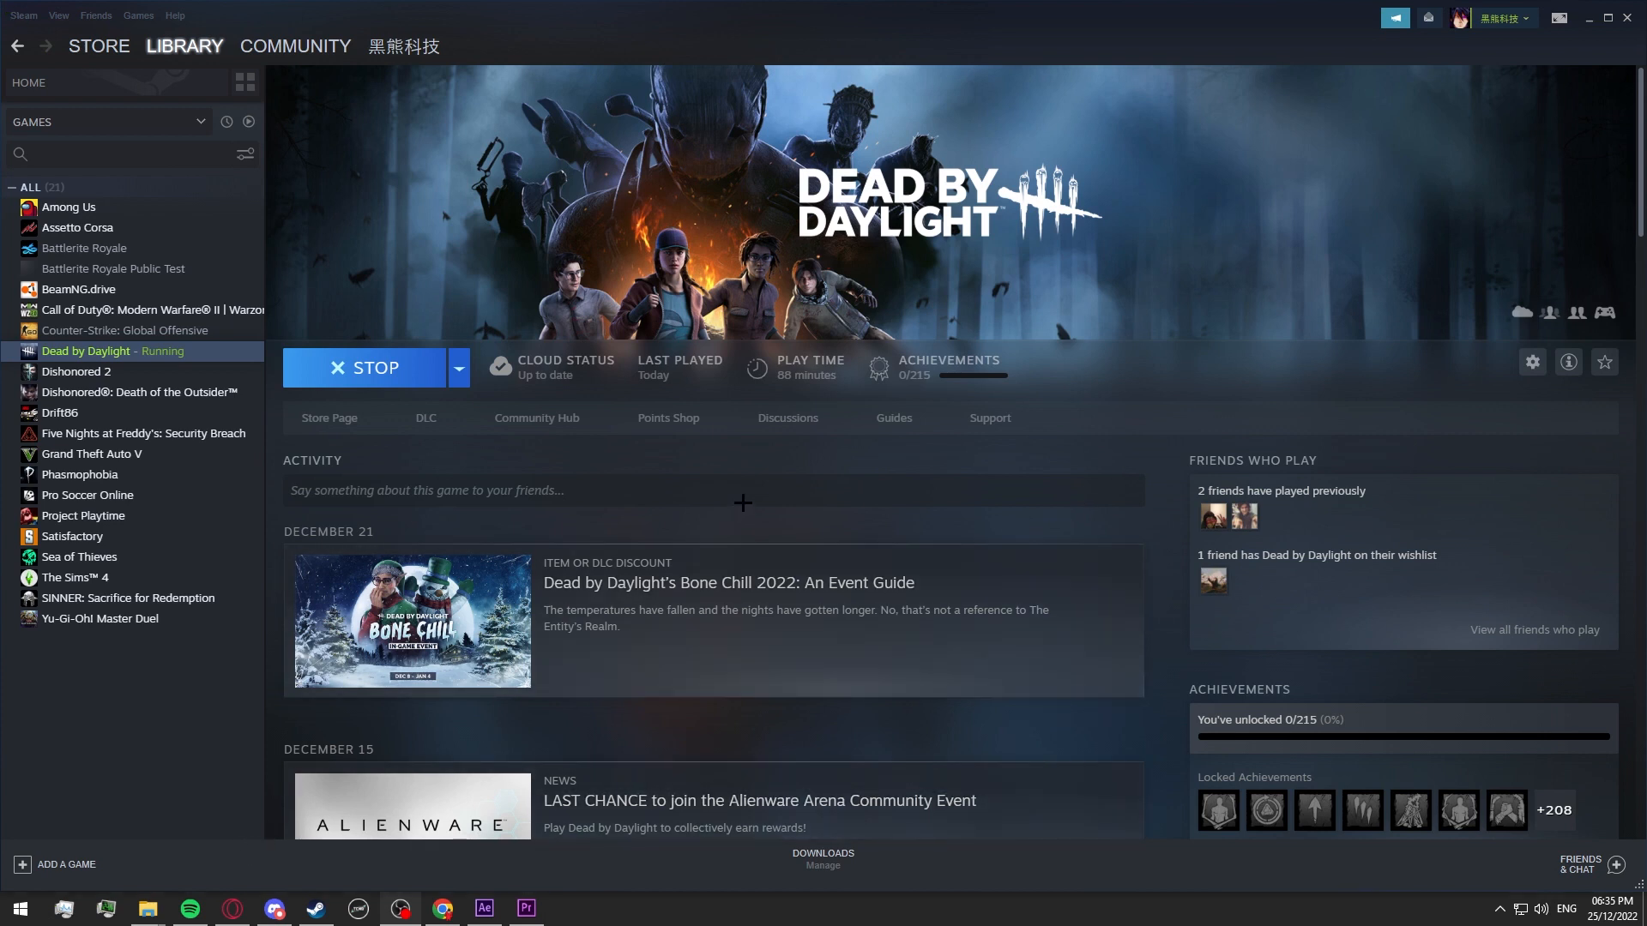
- Run %localappdata% to open the AppData Local folder in File Explorer
key("super+r")
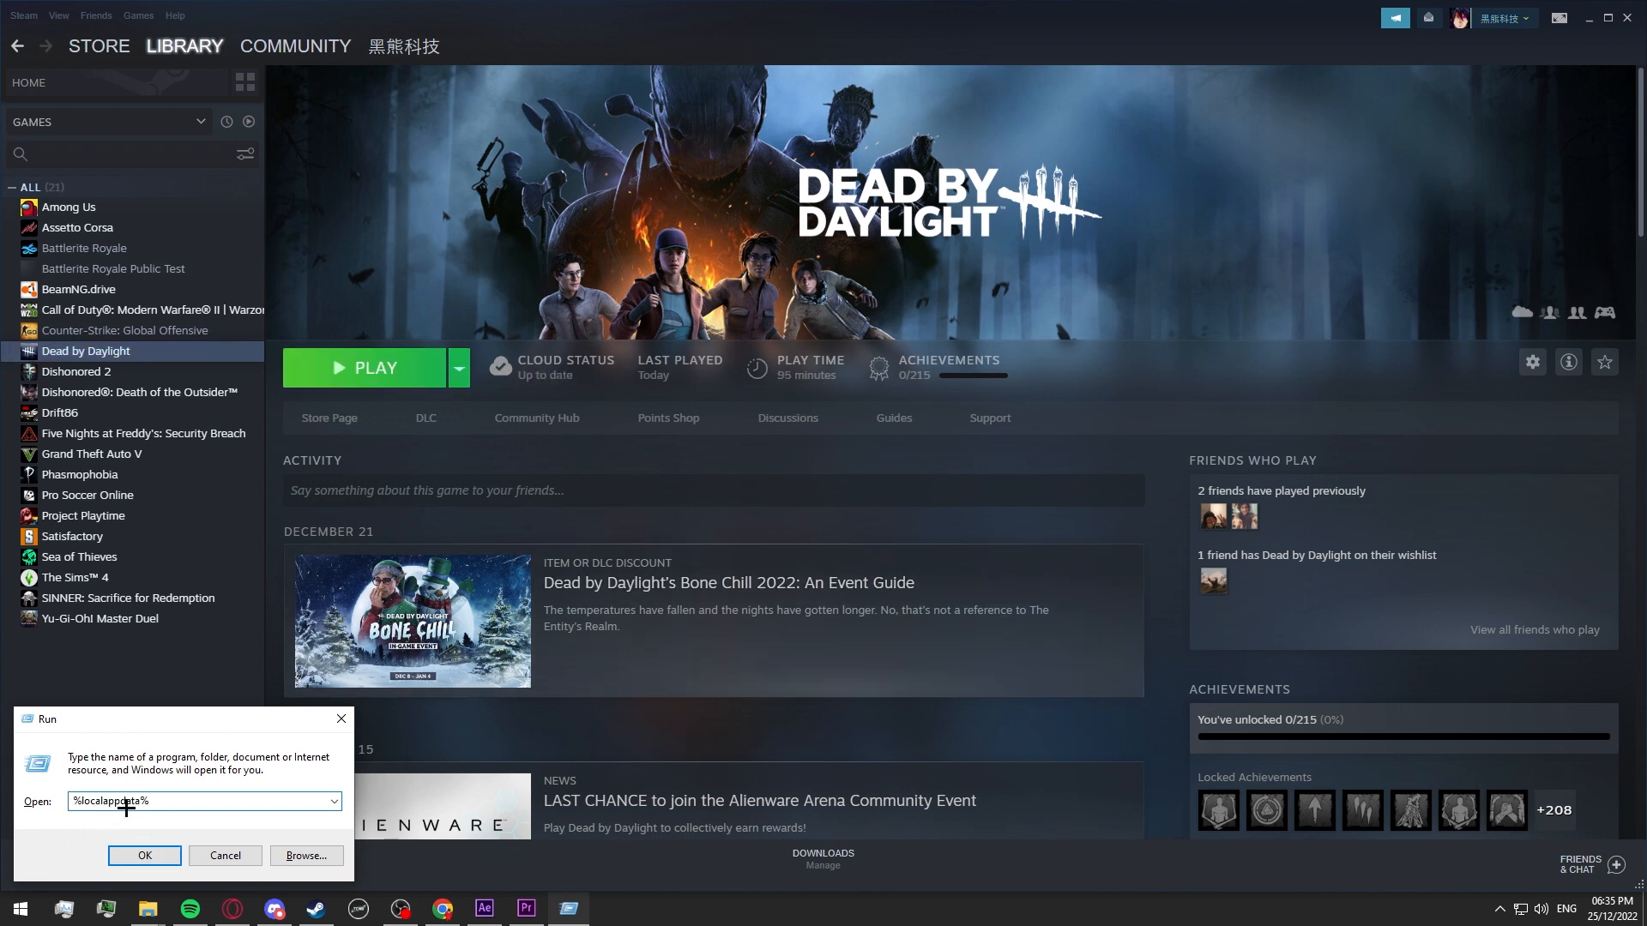
left_click(145, 856)
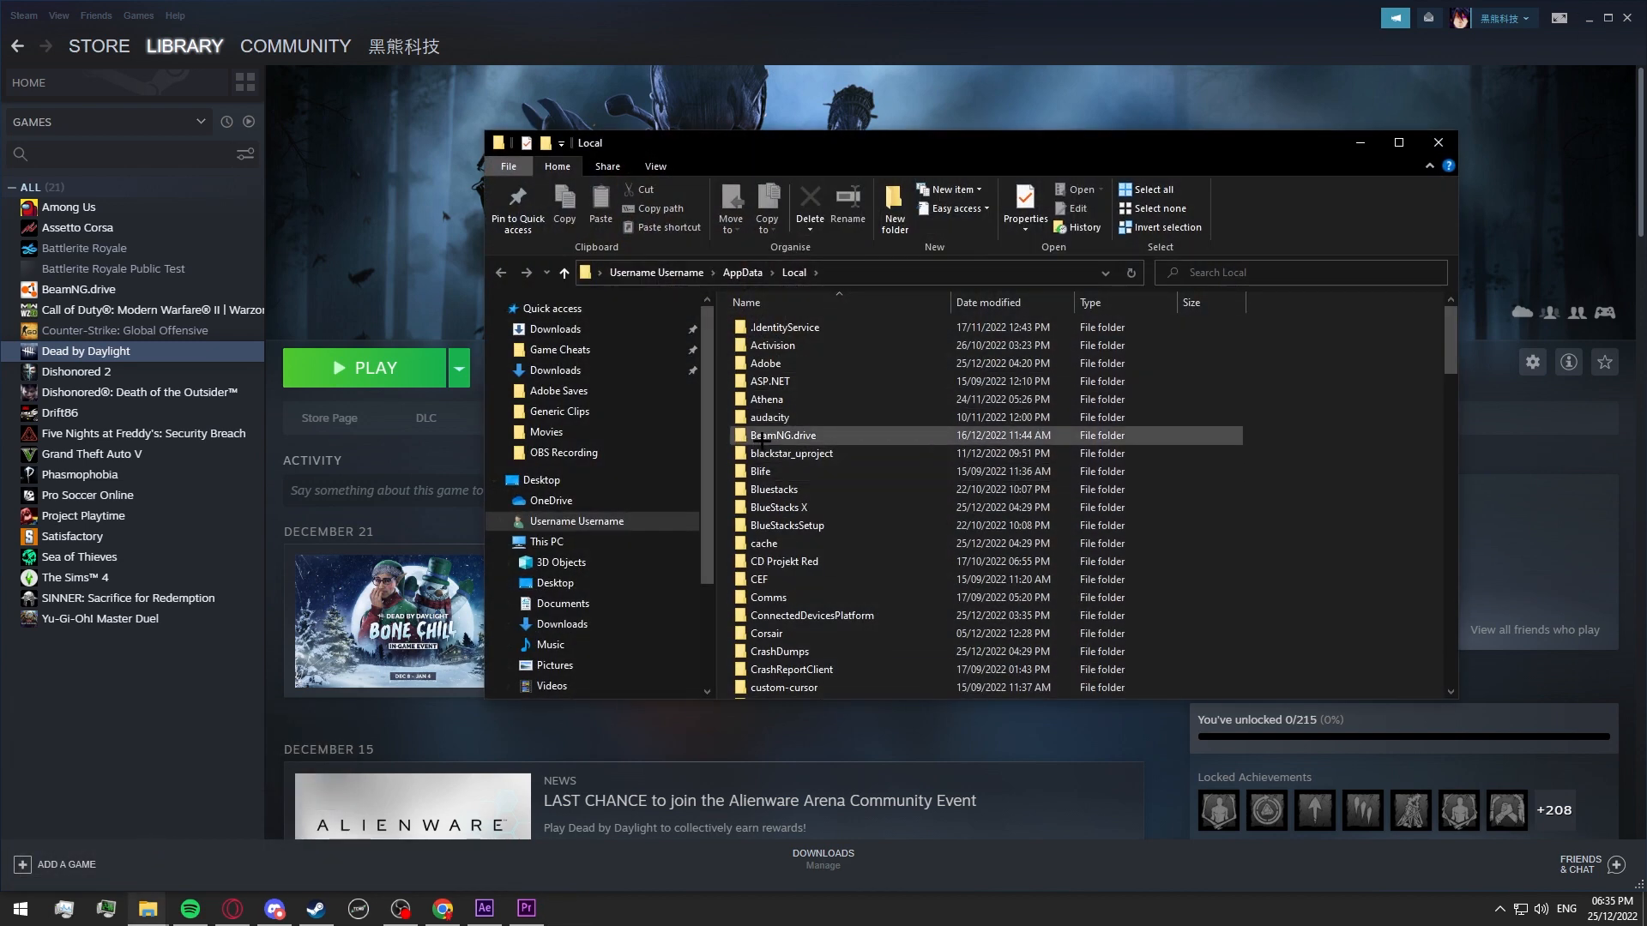
- Navigate DeadByDaylight\Saved\Config\WindowsNoEditor and open Engine.ini in Notepad
key("d")
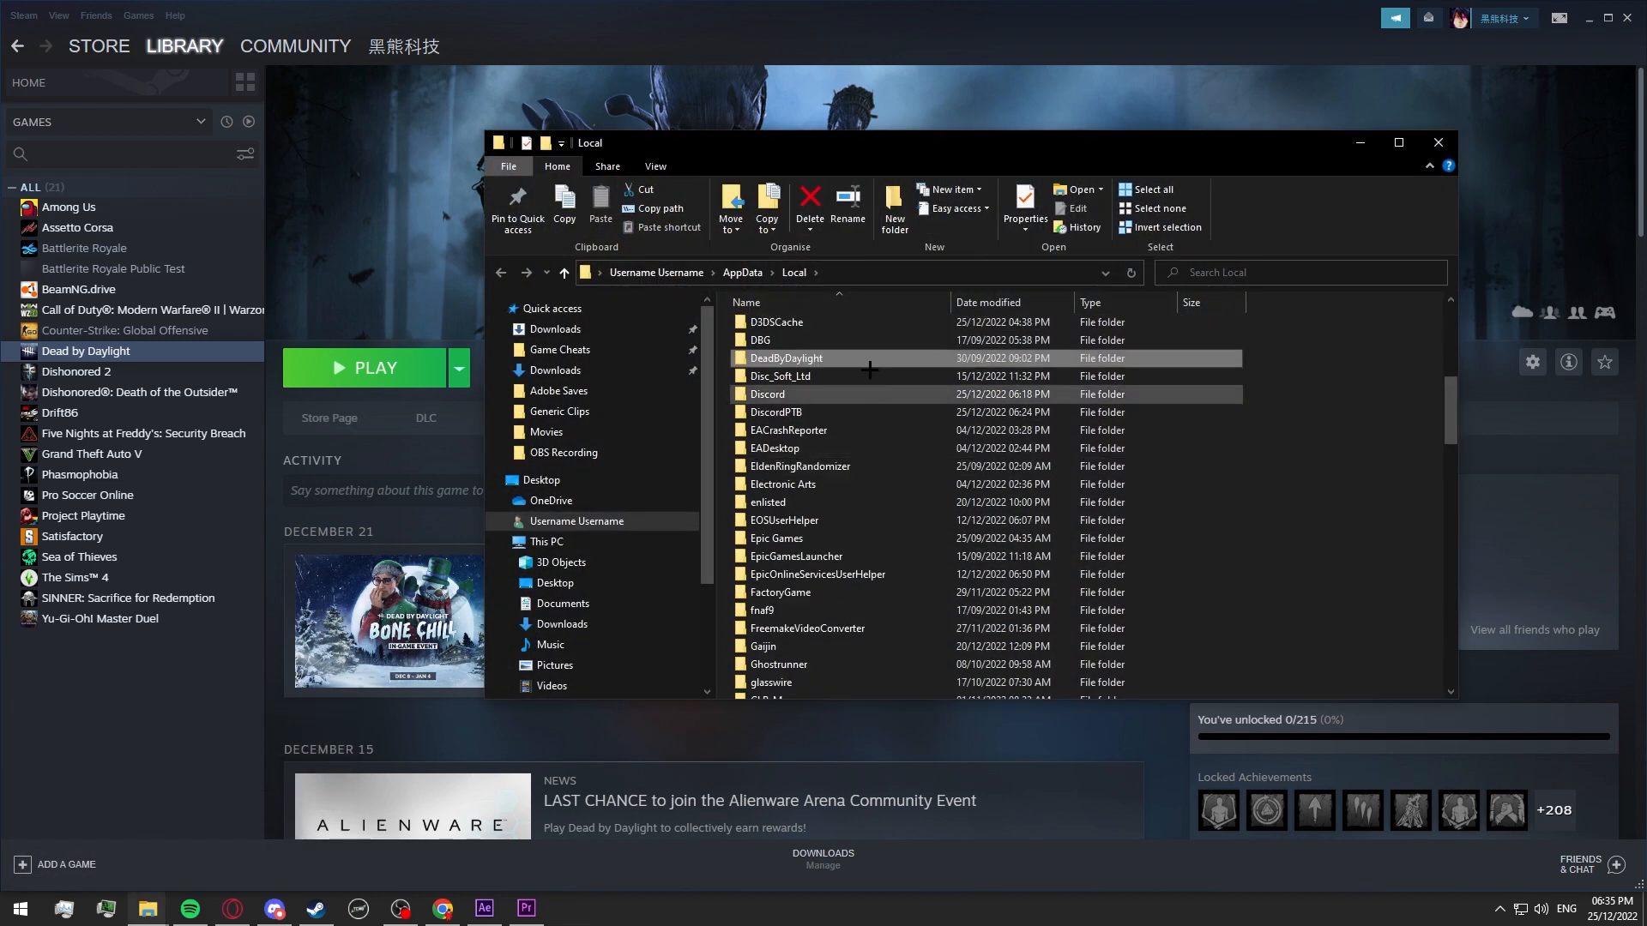
double_click(787, 358)
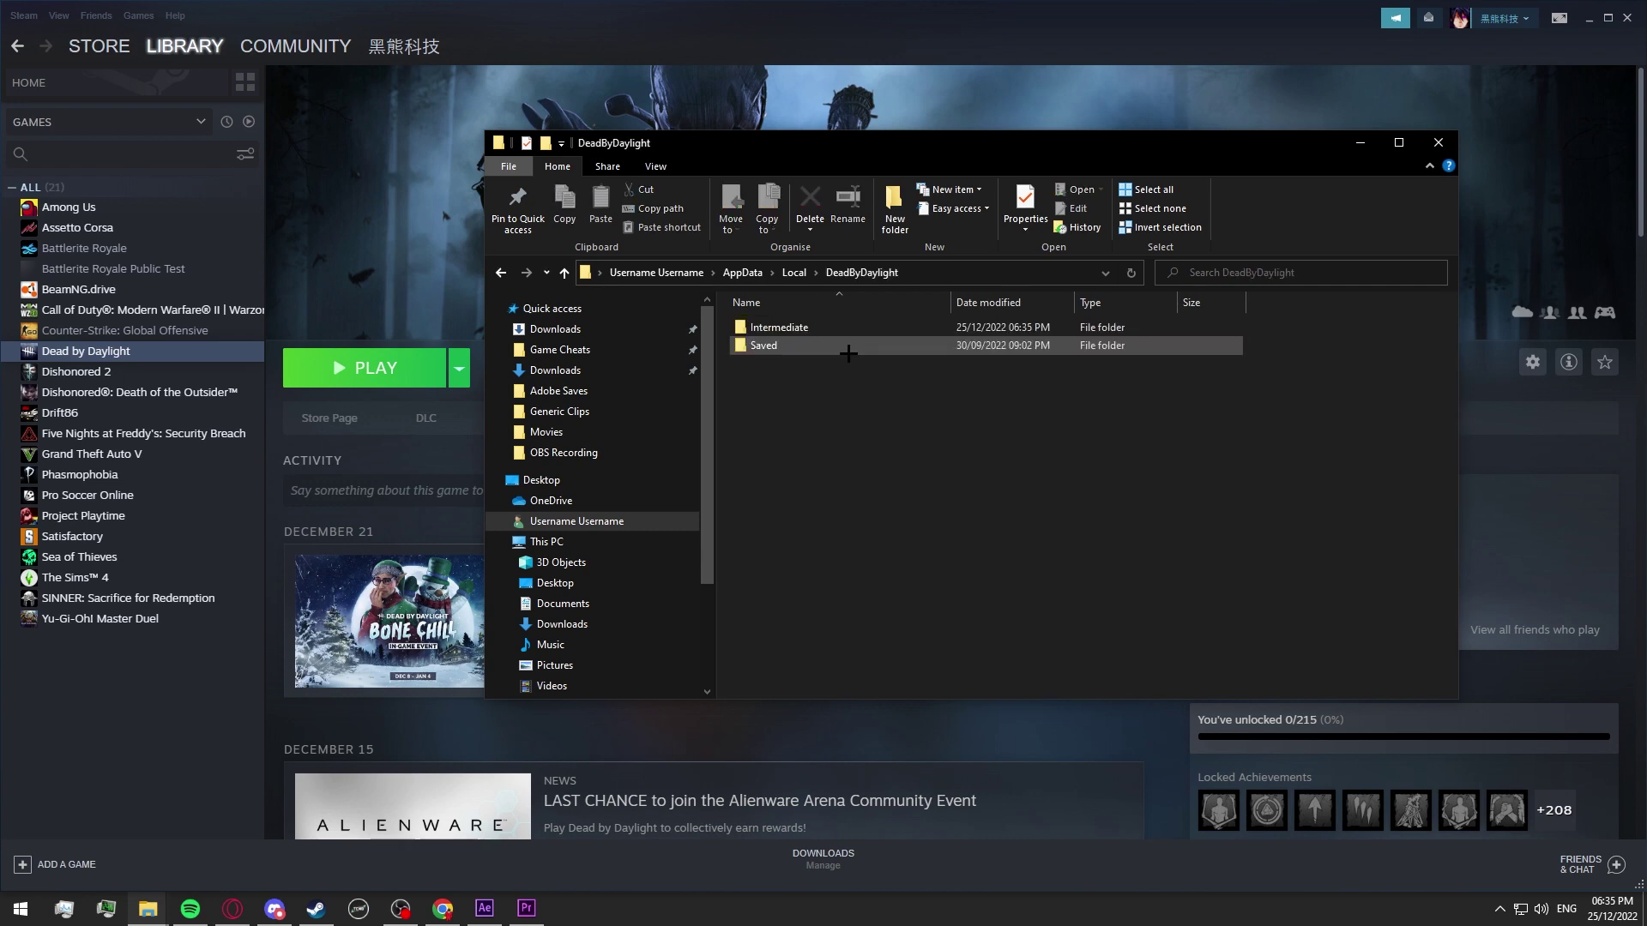
double_click(801, 343)
double_click(811, 328)
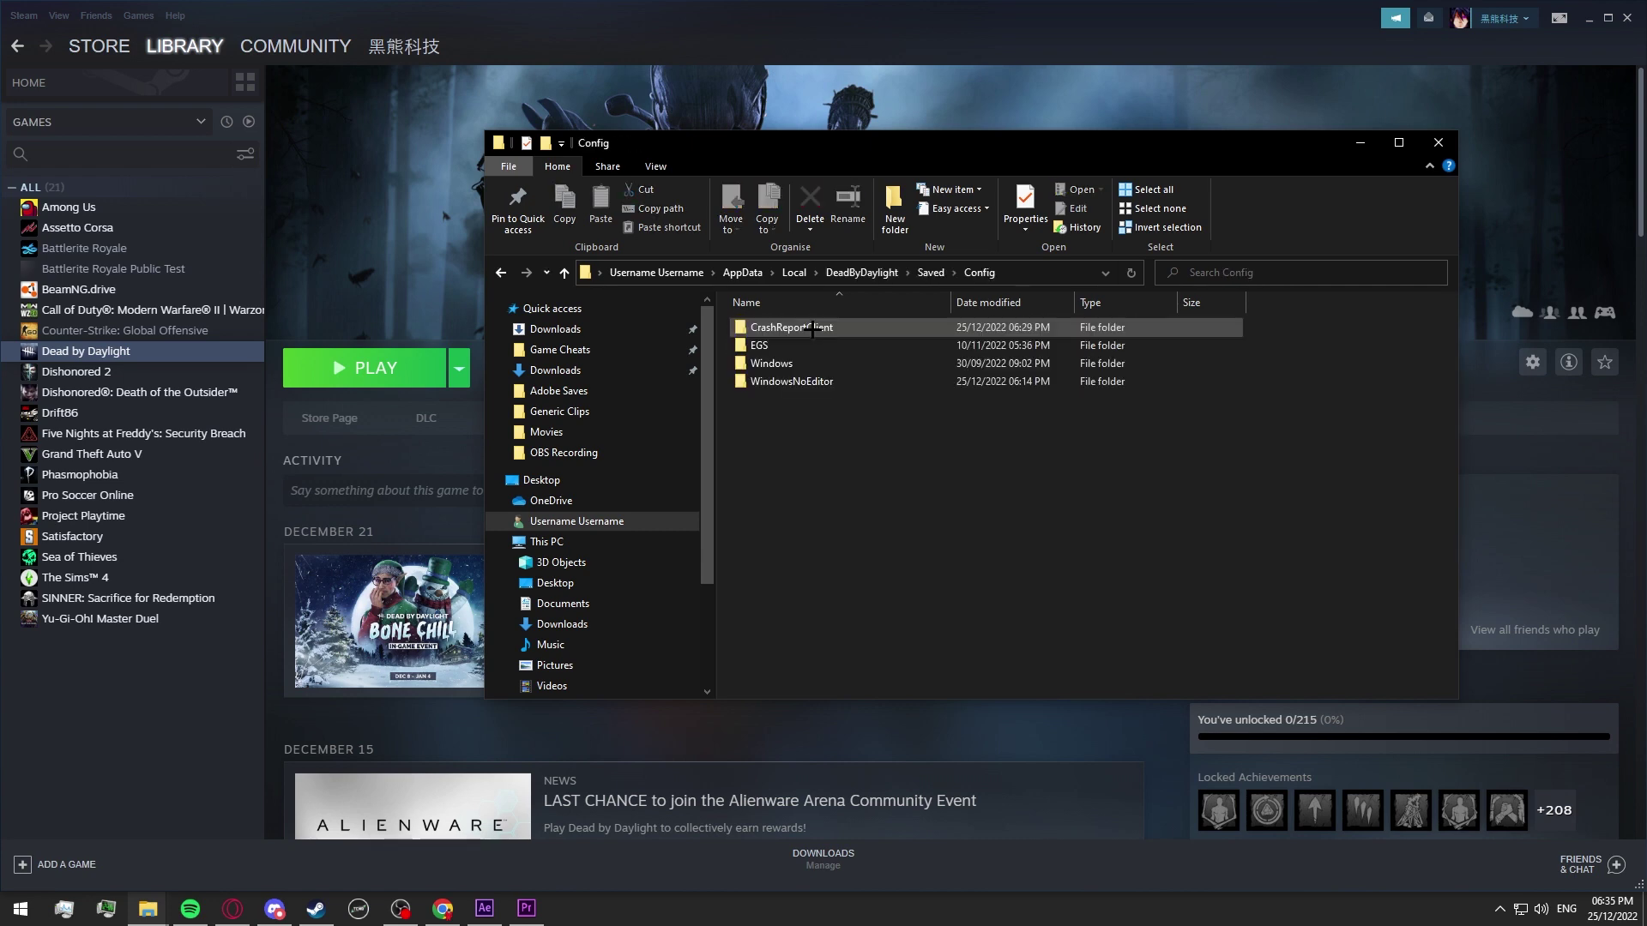
double_click(803, 382)
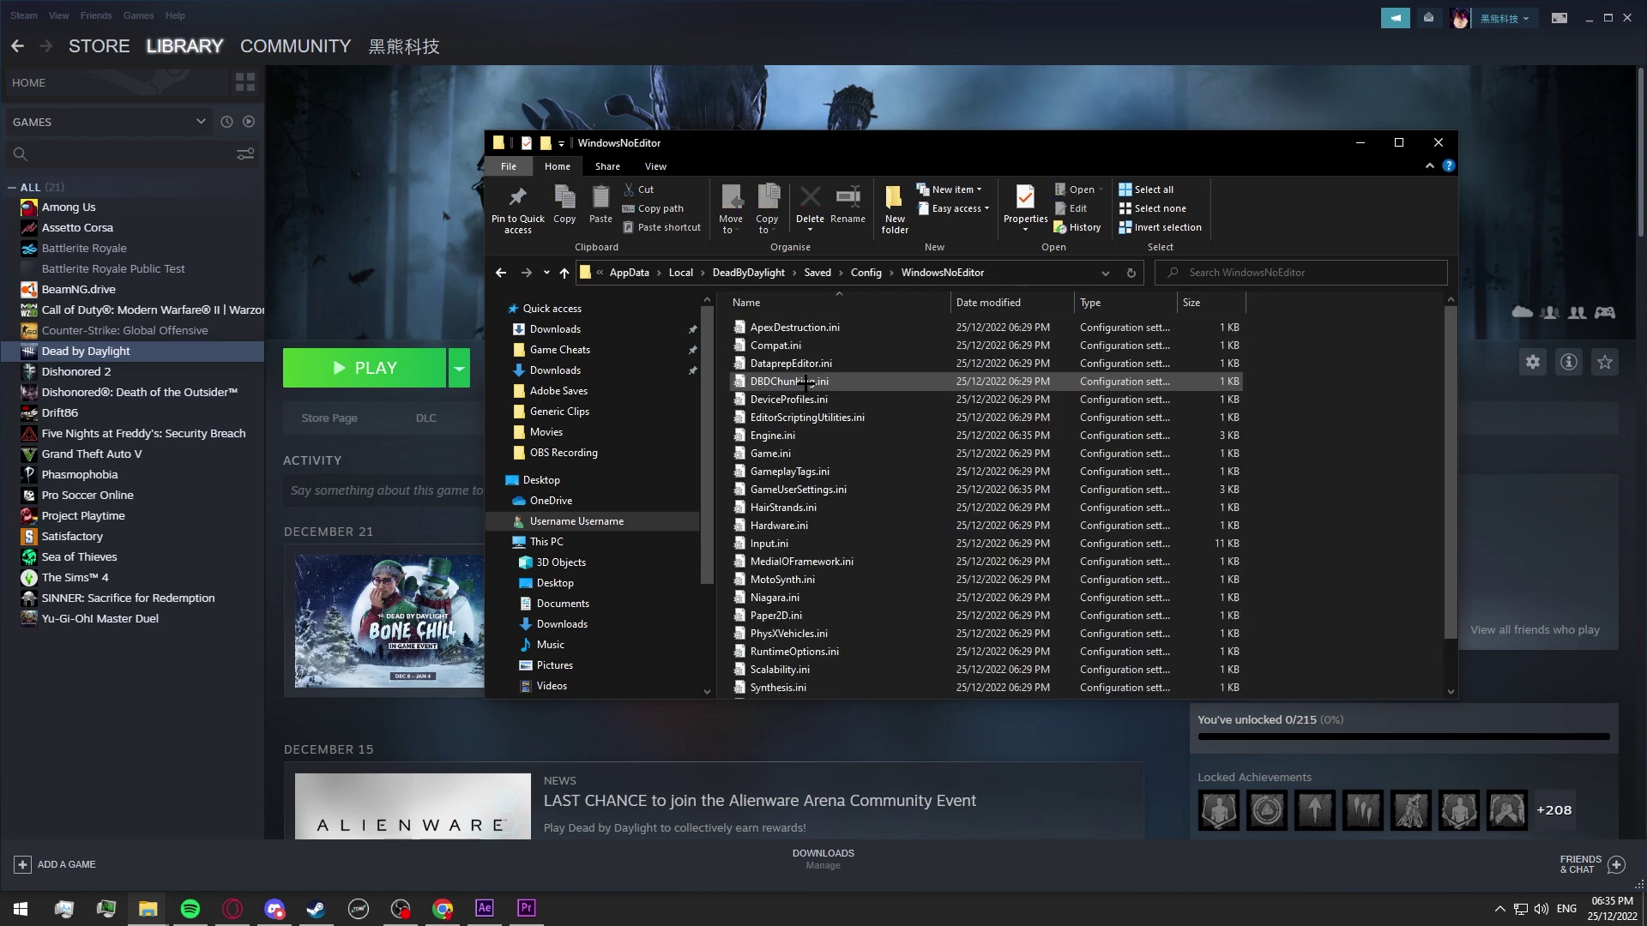
double_click(799, 435)
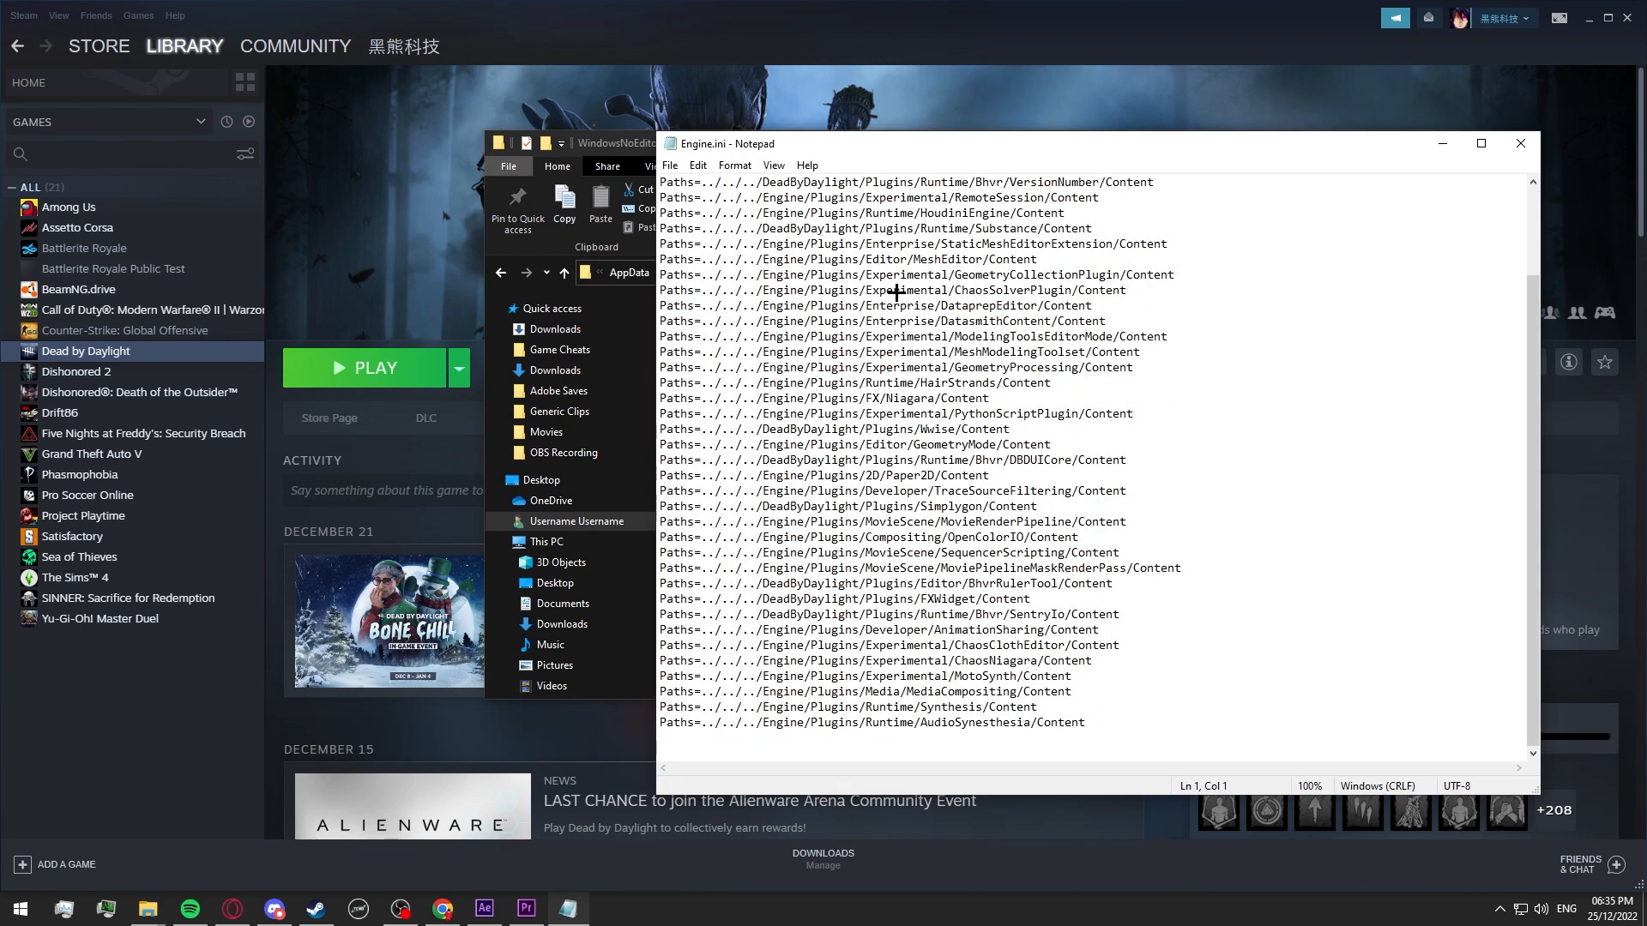
scroll(810, 210, "down", 2)
scroll(1127, 677, "up", 3)
- Move the Engine.ini Notepad window to the top-left and bring up Explorer's quick list
left_click_drag(936, 145, 347, 54)
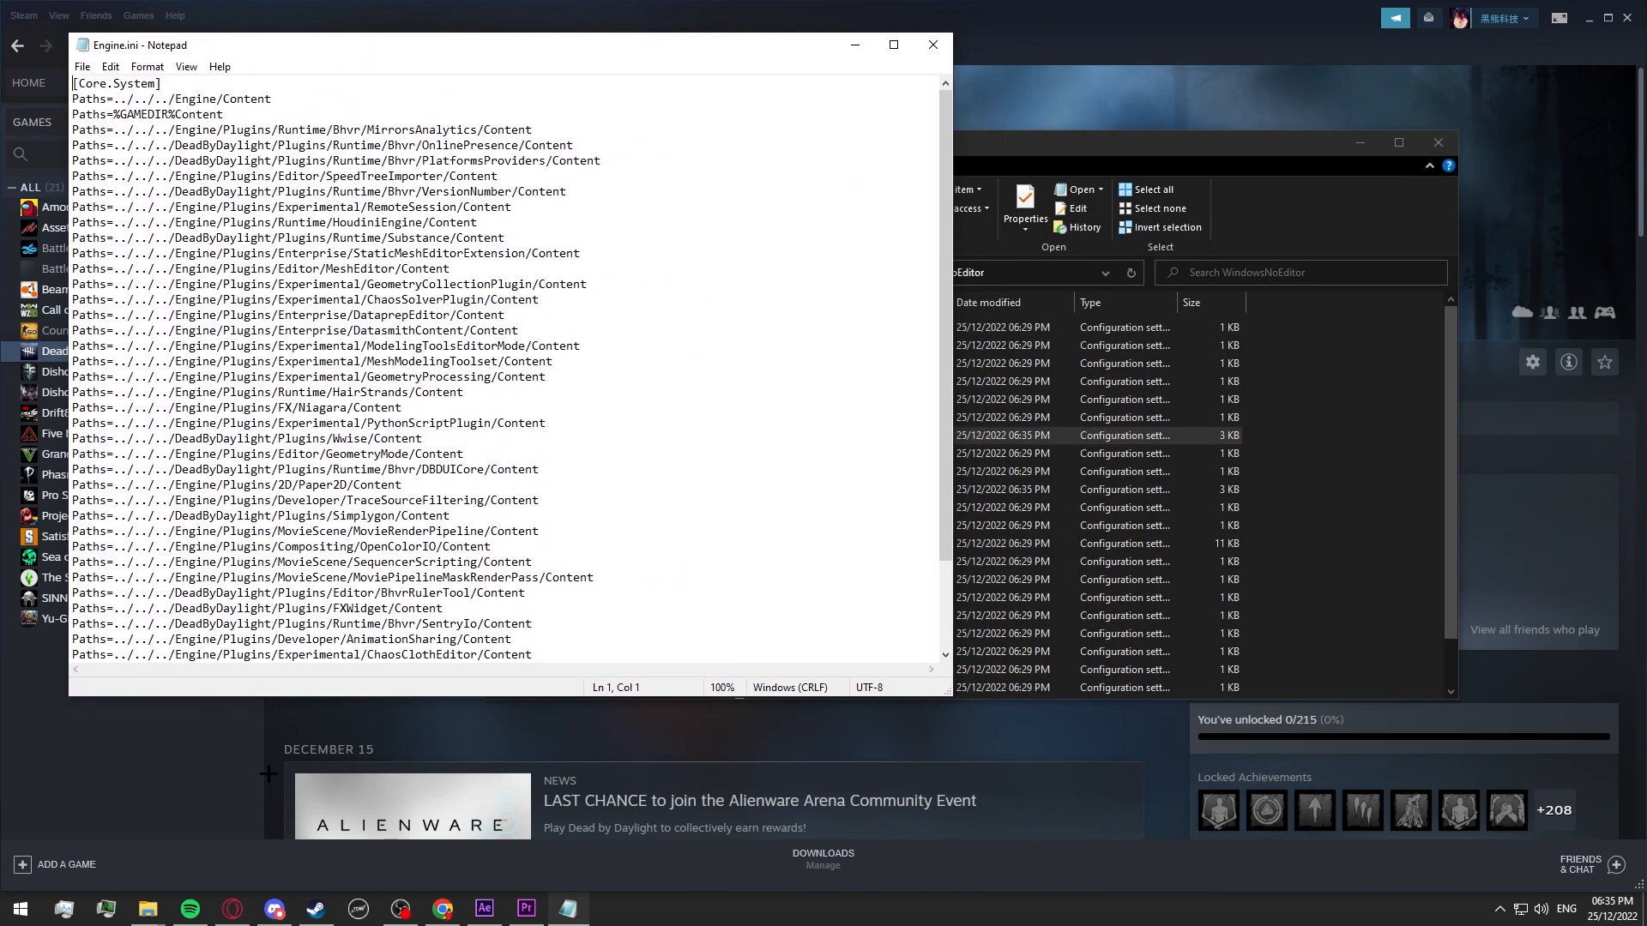
right_click(149, 909)
- Copy the NetworkSettings-to-AntiAliasing block from the downloaded Engine.ini and paste it at the end of the original
left_click(97, 424)
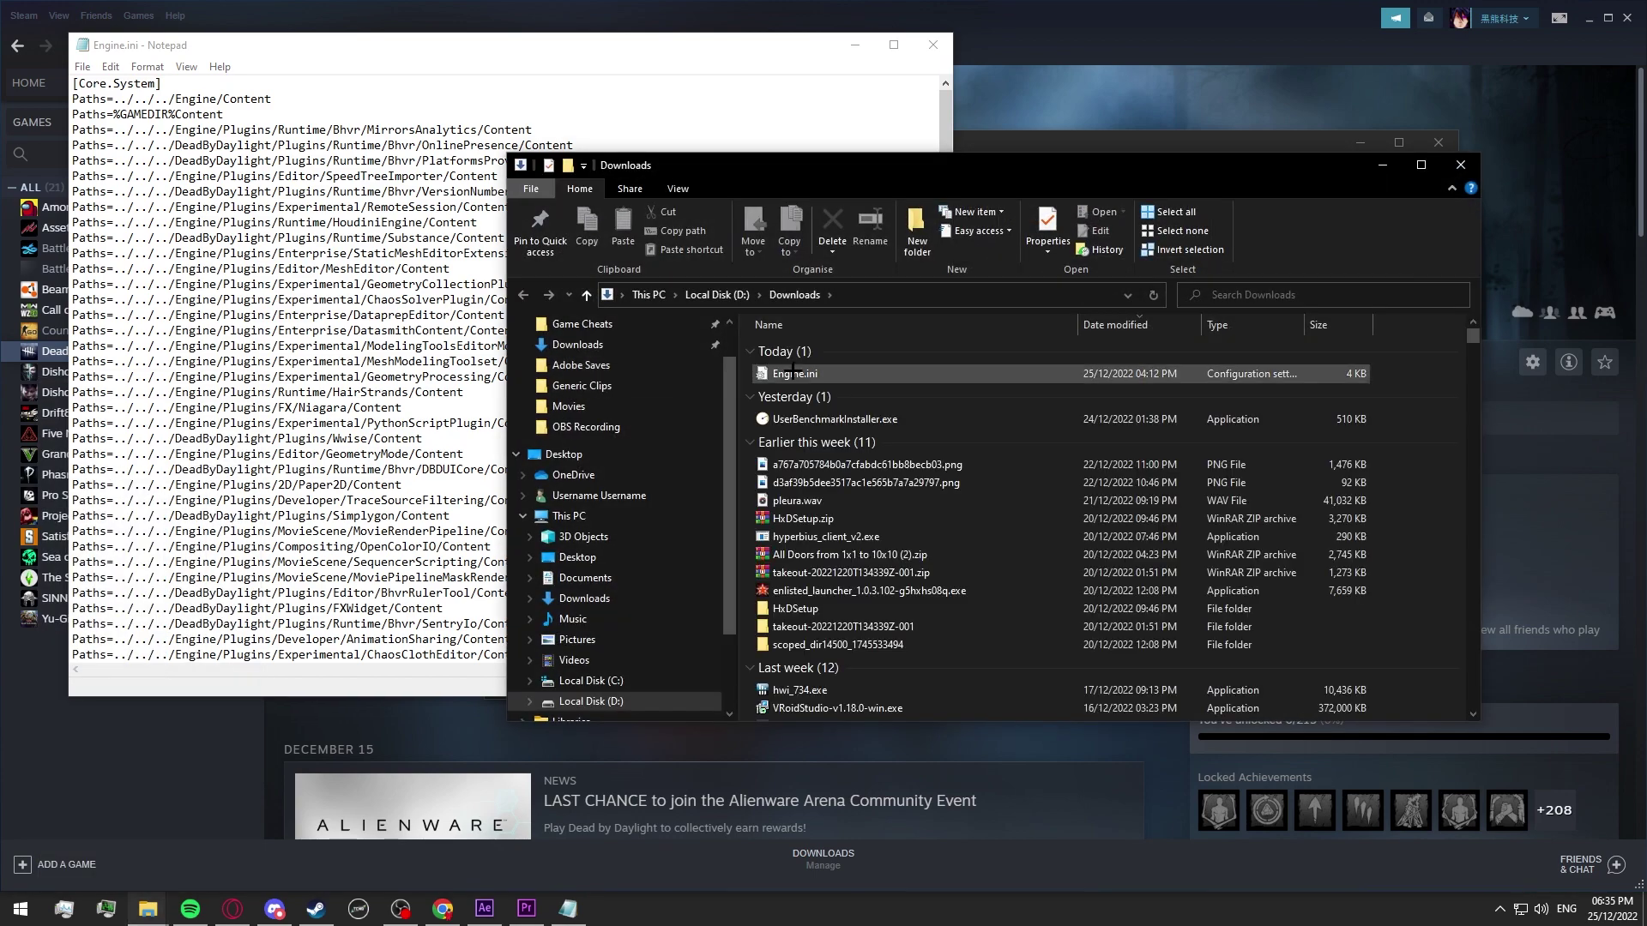
double_click(794, 373)
scroll(798, 445, "down", 5)
left_click_drag(914, 743, 660, 527)
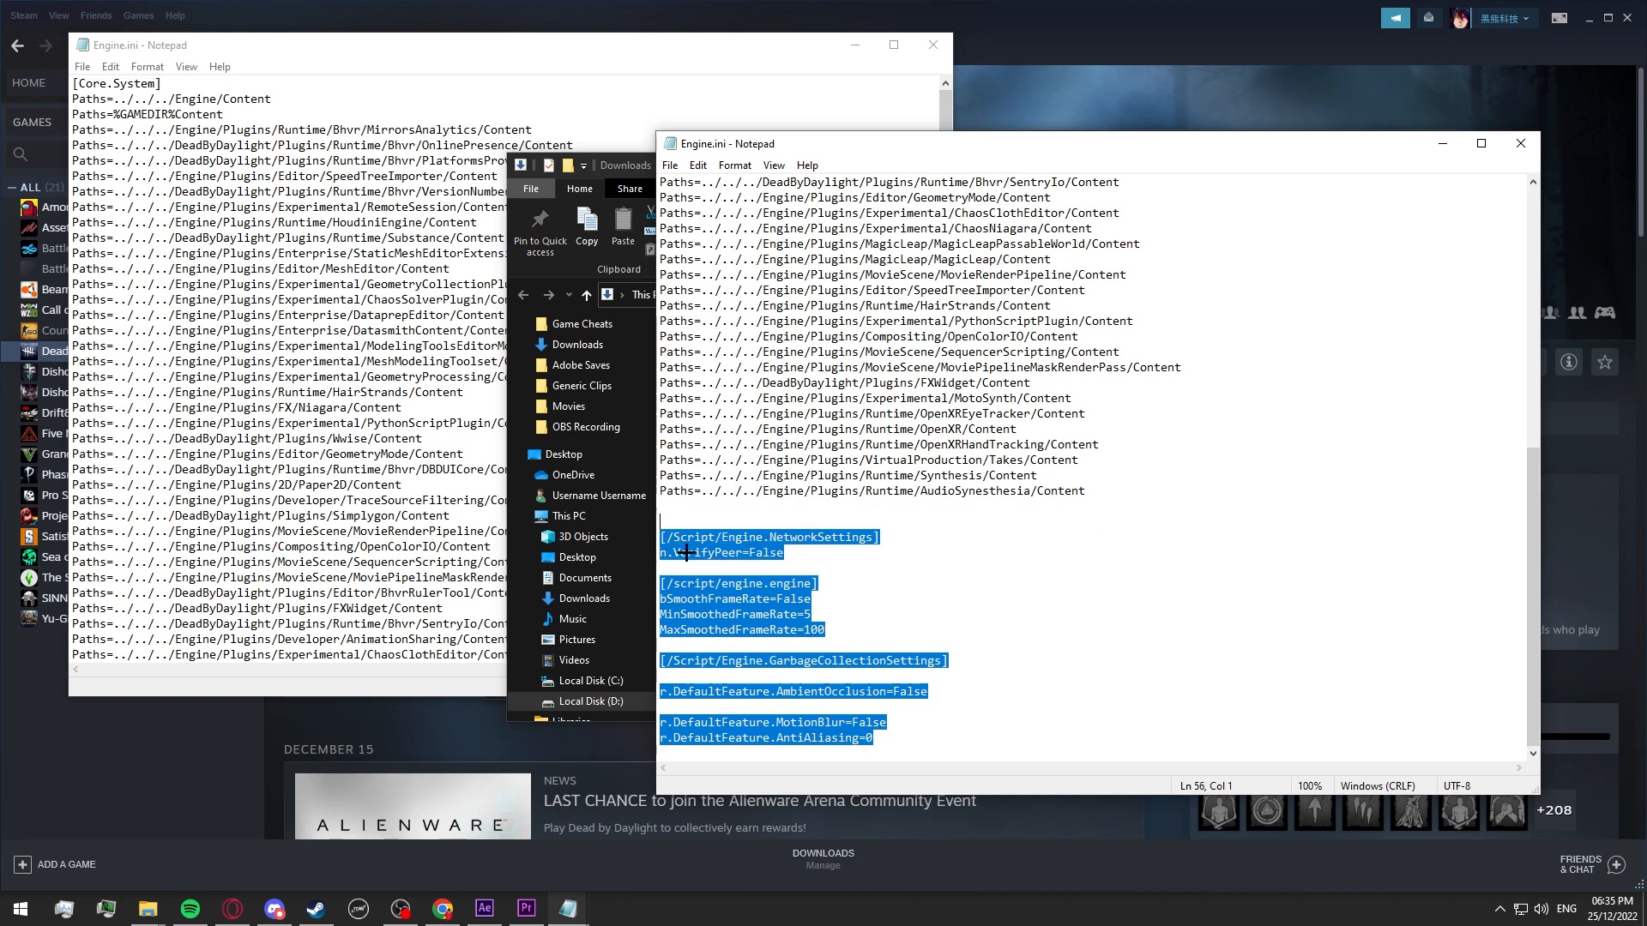
left_click(410, 515)
scroll(426, 579, "down", 3)
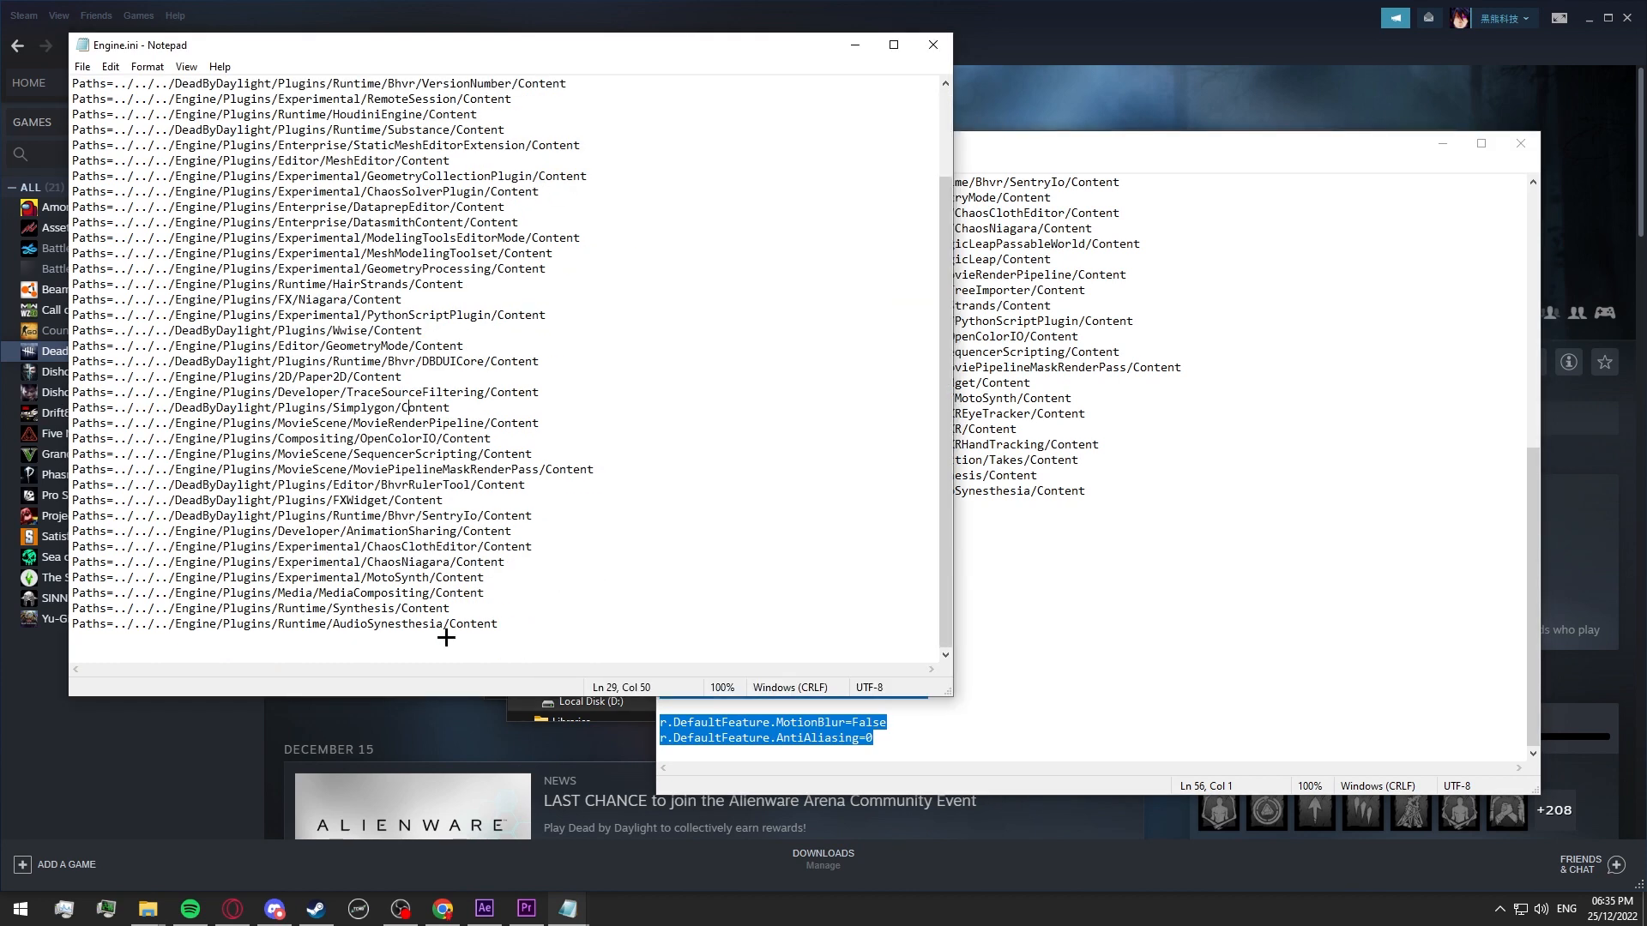
type("[/Script/Engine.NetworkSettings] n.VerifyPeer=False  [/script/engine.engine] bSmoothFrameRate=False MinSmoothedFrameRate=5 MaxSmoothedFrameRate=100  [/Script/Engine.GarbageCollectionSettings]  r.DefaultFeature.AmbientOcclusion=False  r.DefaultFeature.MotionBlur=False r.DefaultFeature.AntiAliasing=0")
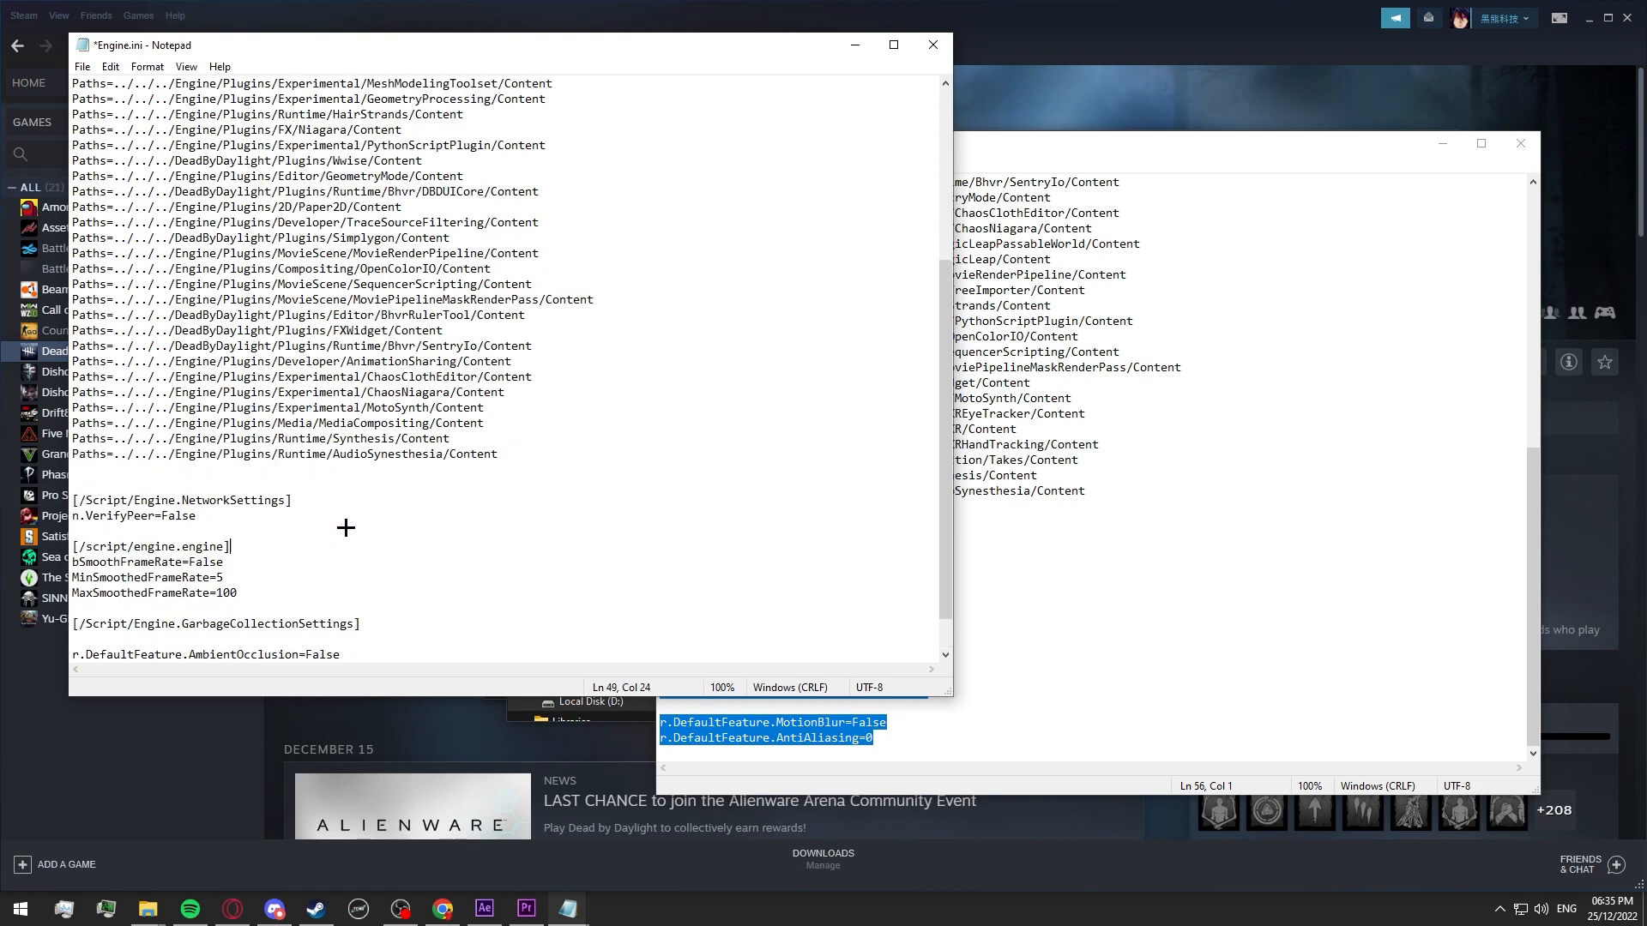
scroll(329, 502, "up", 5)
- Close the downloaded Engine.ini and deselect the pasted text, leaving the edit unsaved
left_click(1519, 144)
scroll(579, 453, "down", 5)
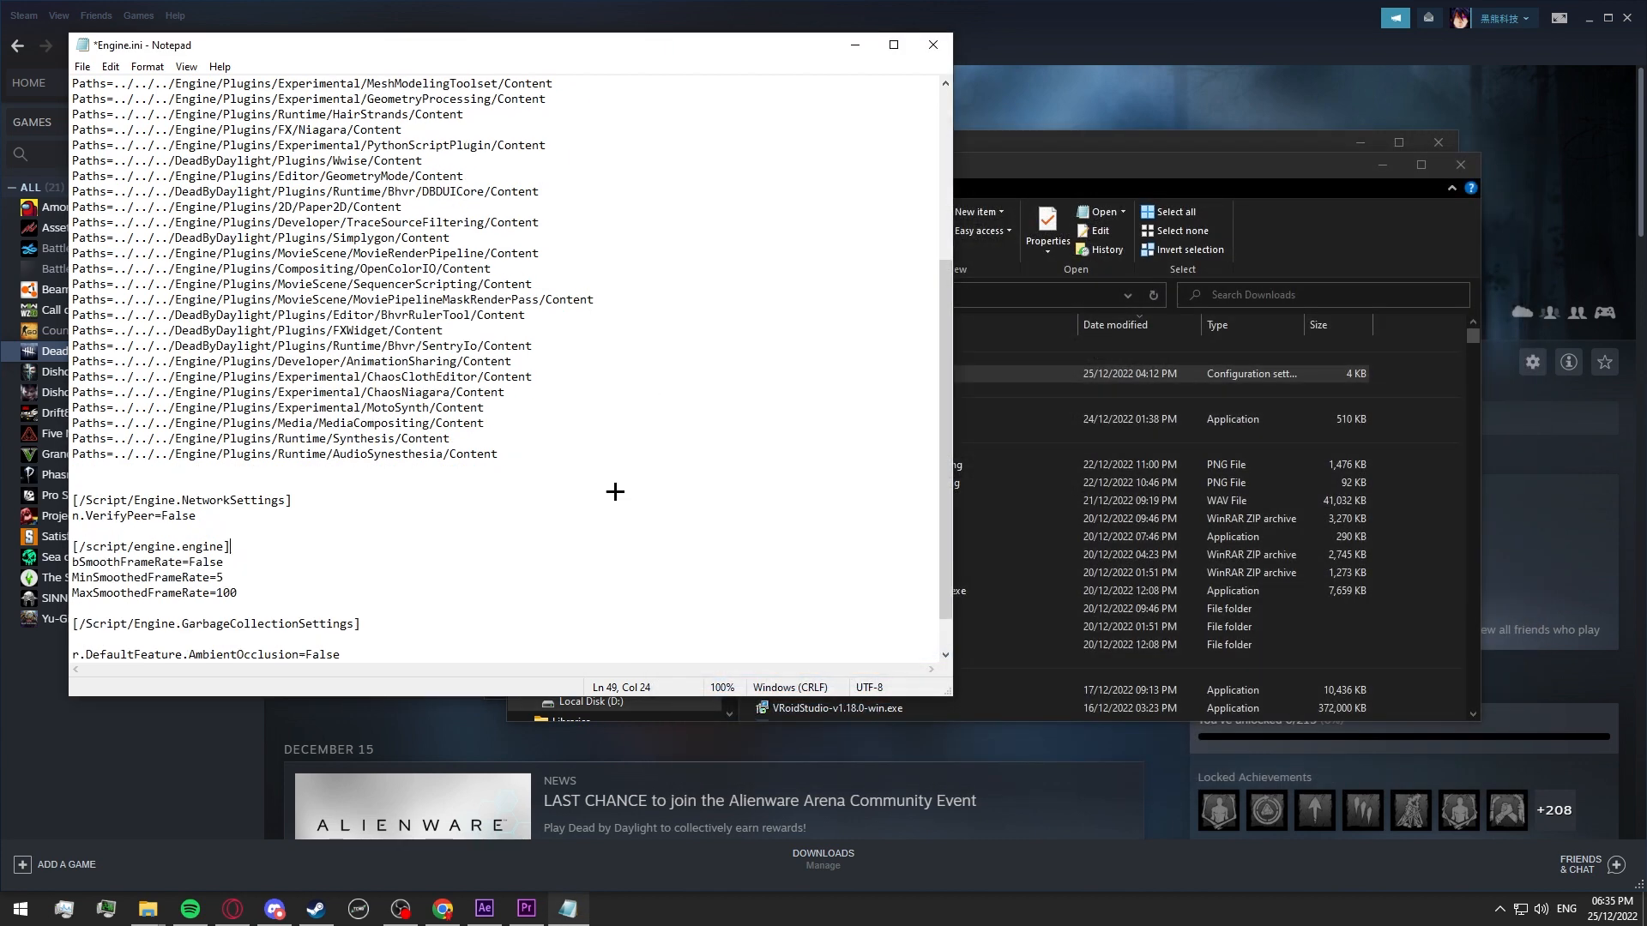
scroll(411, 566, "down", 2)
left_click_drag(299, 640, 135, 469)
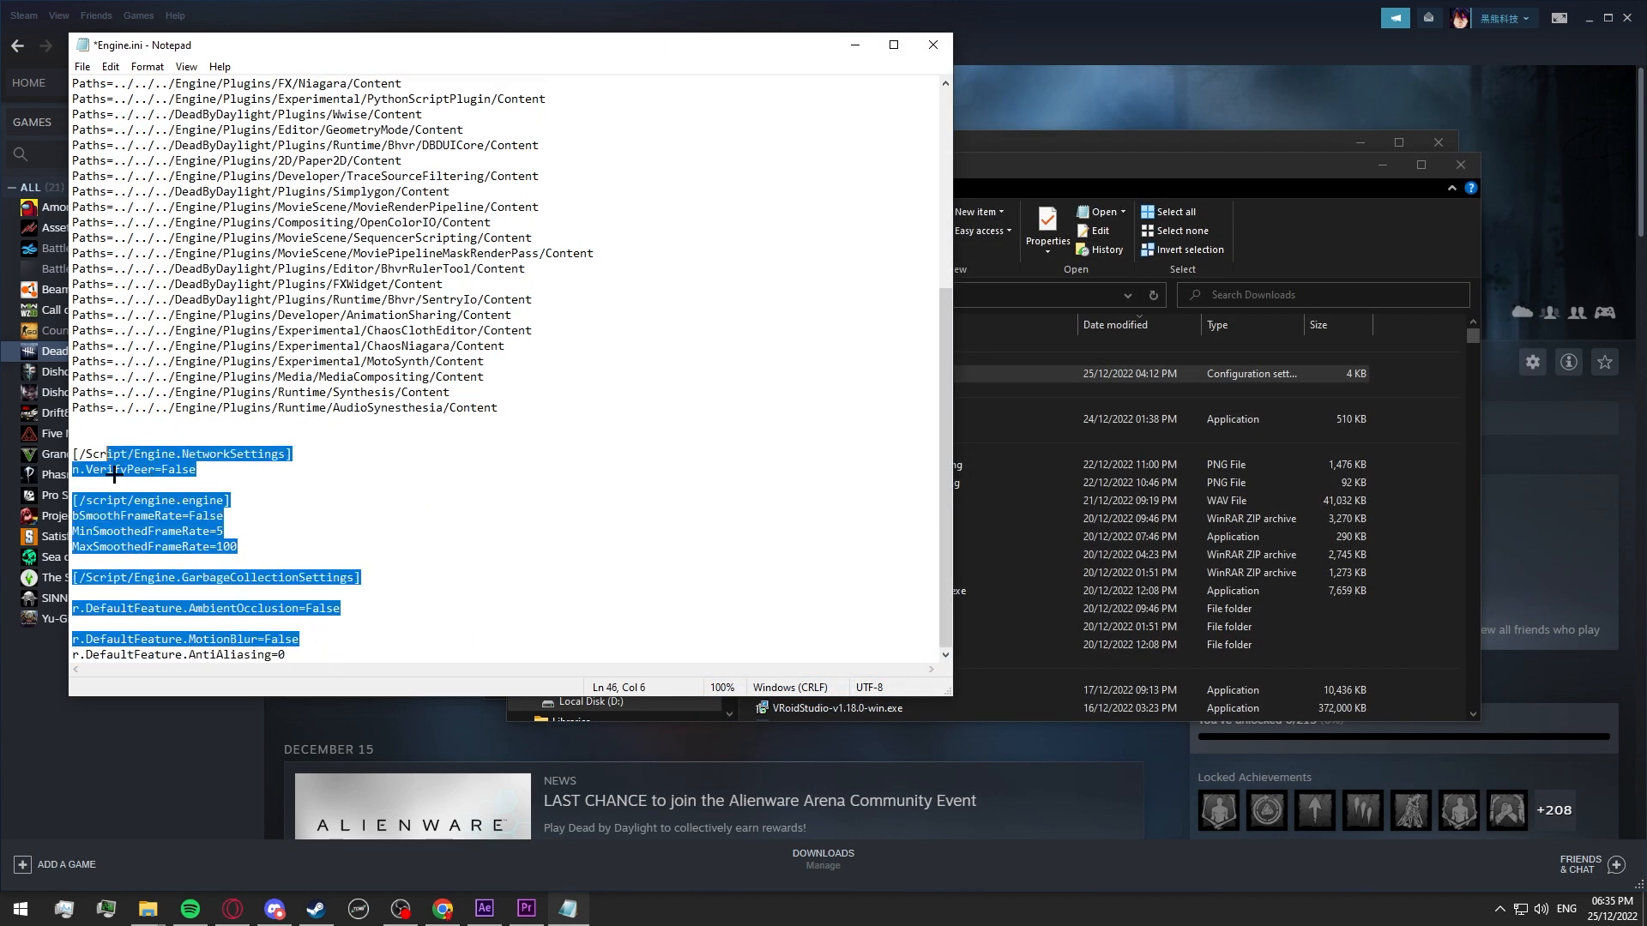
left_click(136, 468)
scroll(226, 482, "up", 8)
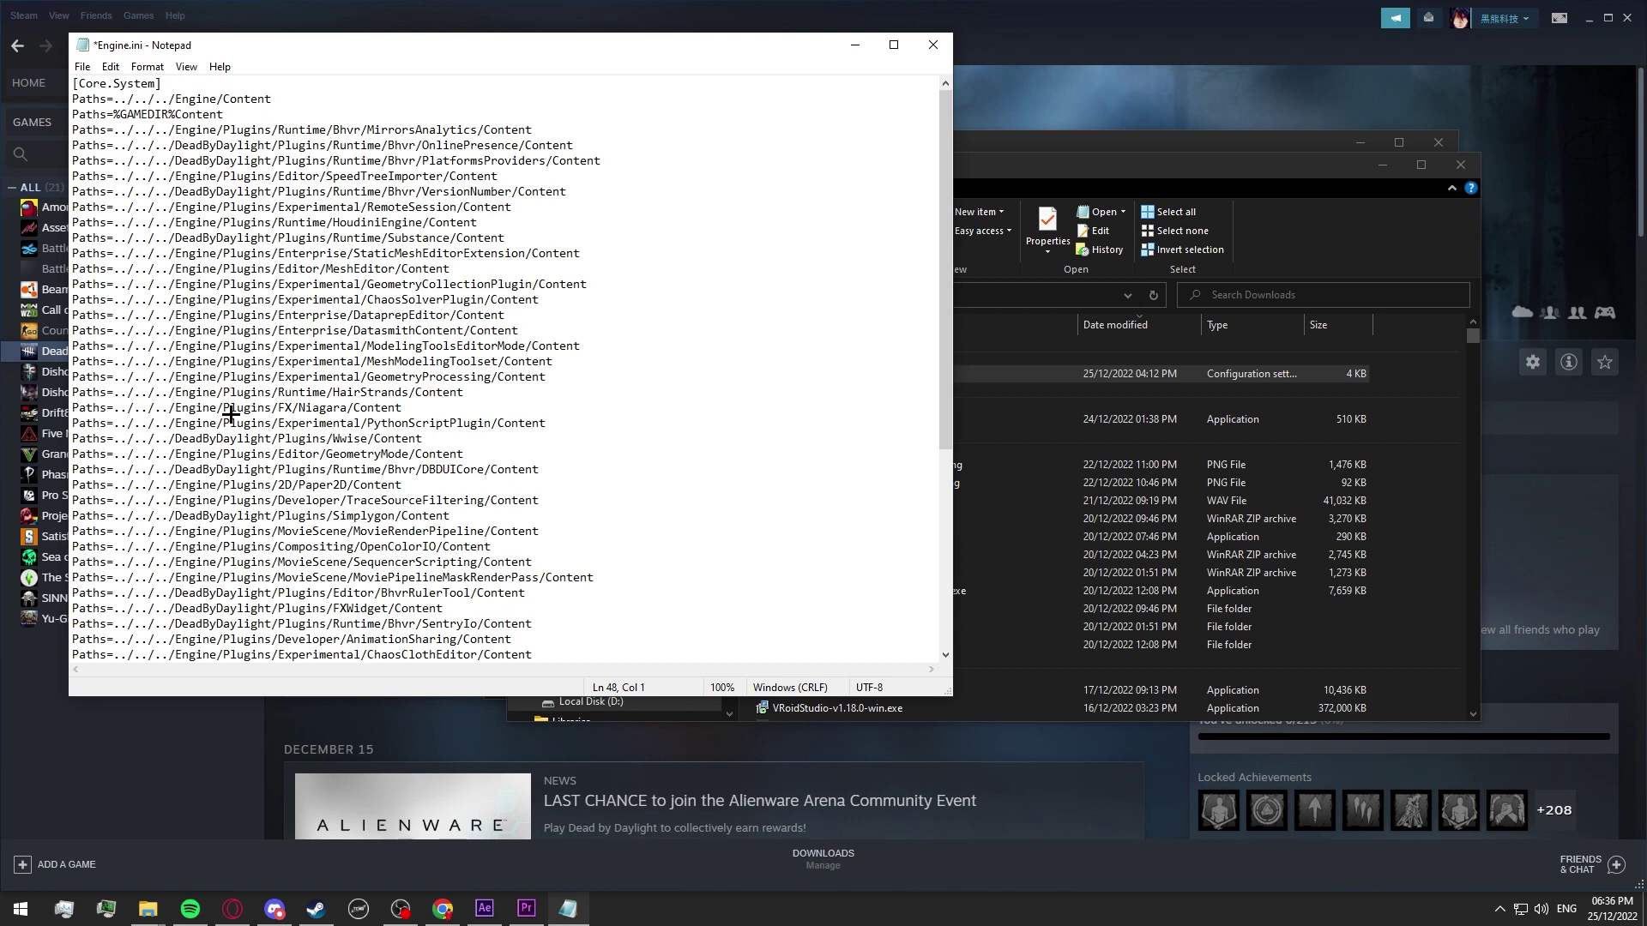
scroll(254, 396, "down", 7)
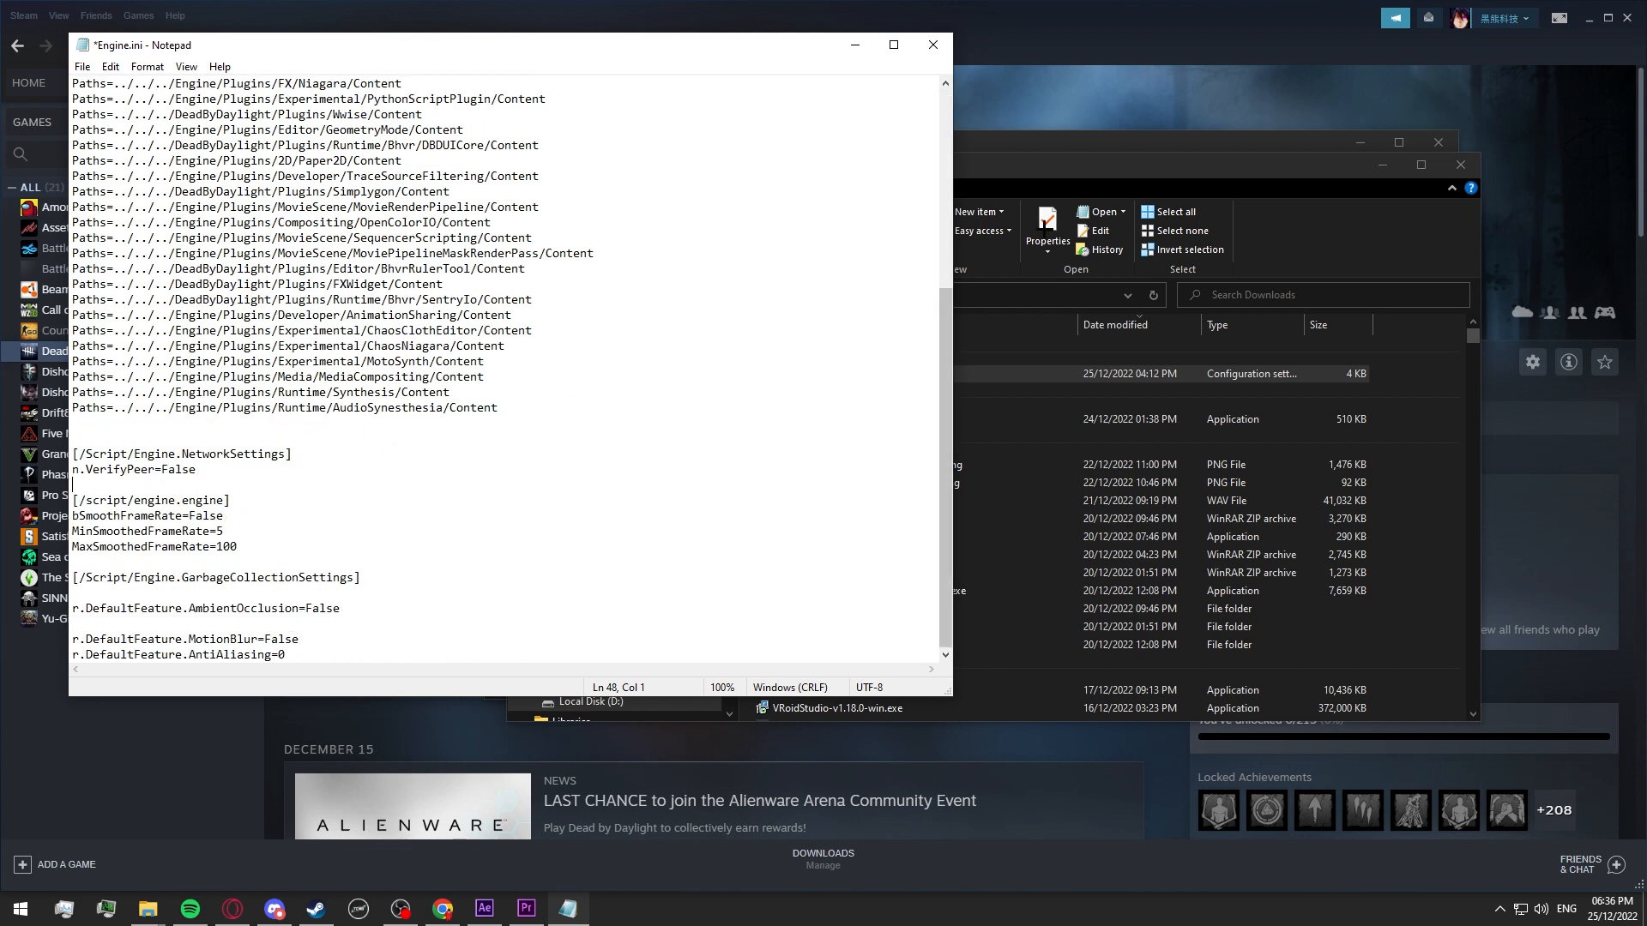
double_click(1415, 167)
- Review the added frame-rate smoothing and MotionBlur lines in Engine.ini
left_click(1546, 9)
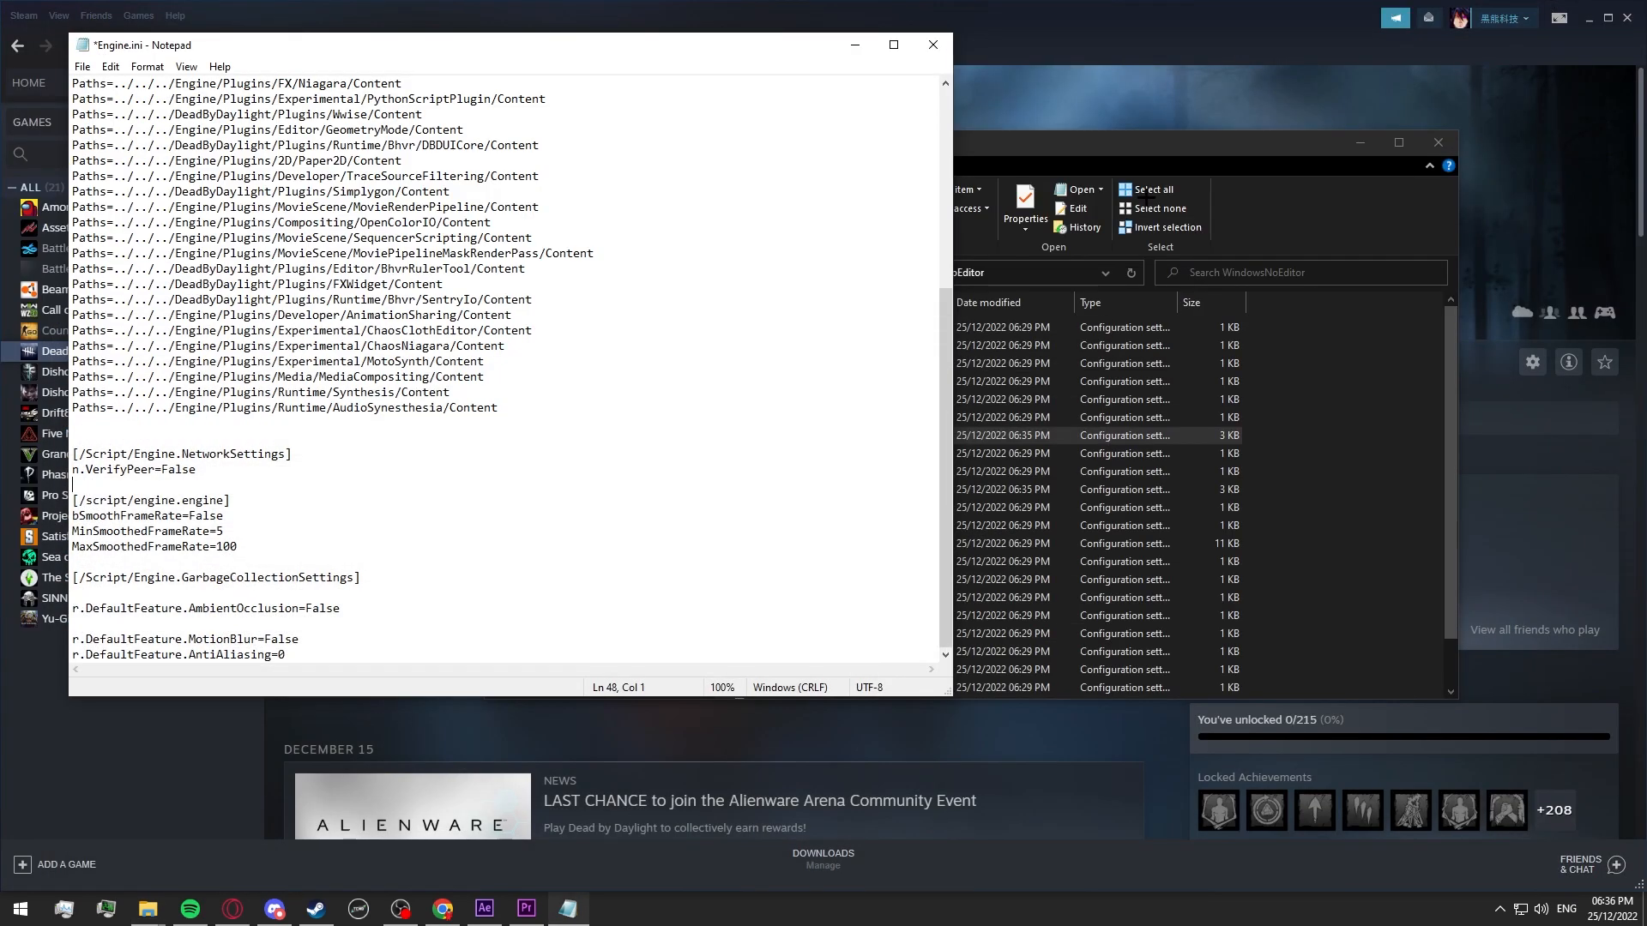
left_click_drag(721, 134, 823, 187)
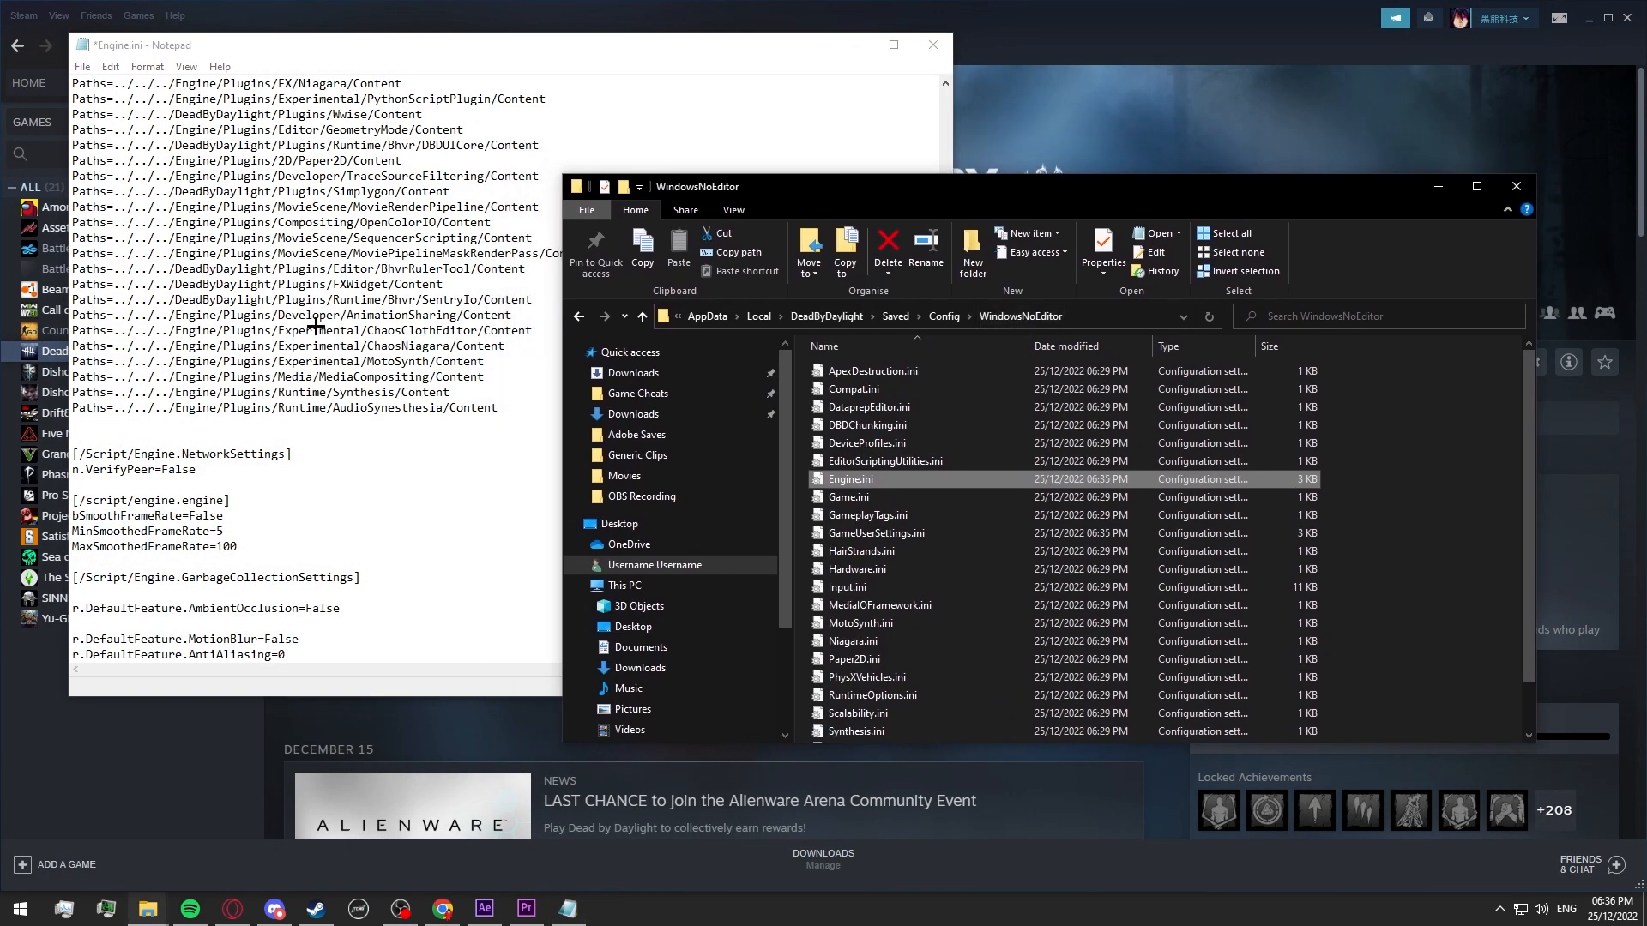
left_click(312, 543)
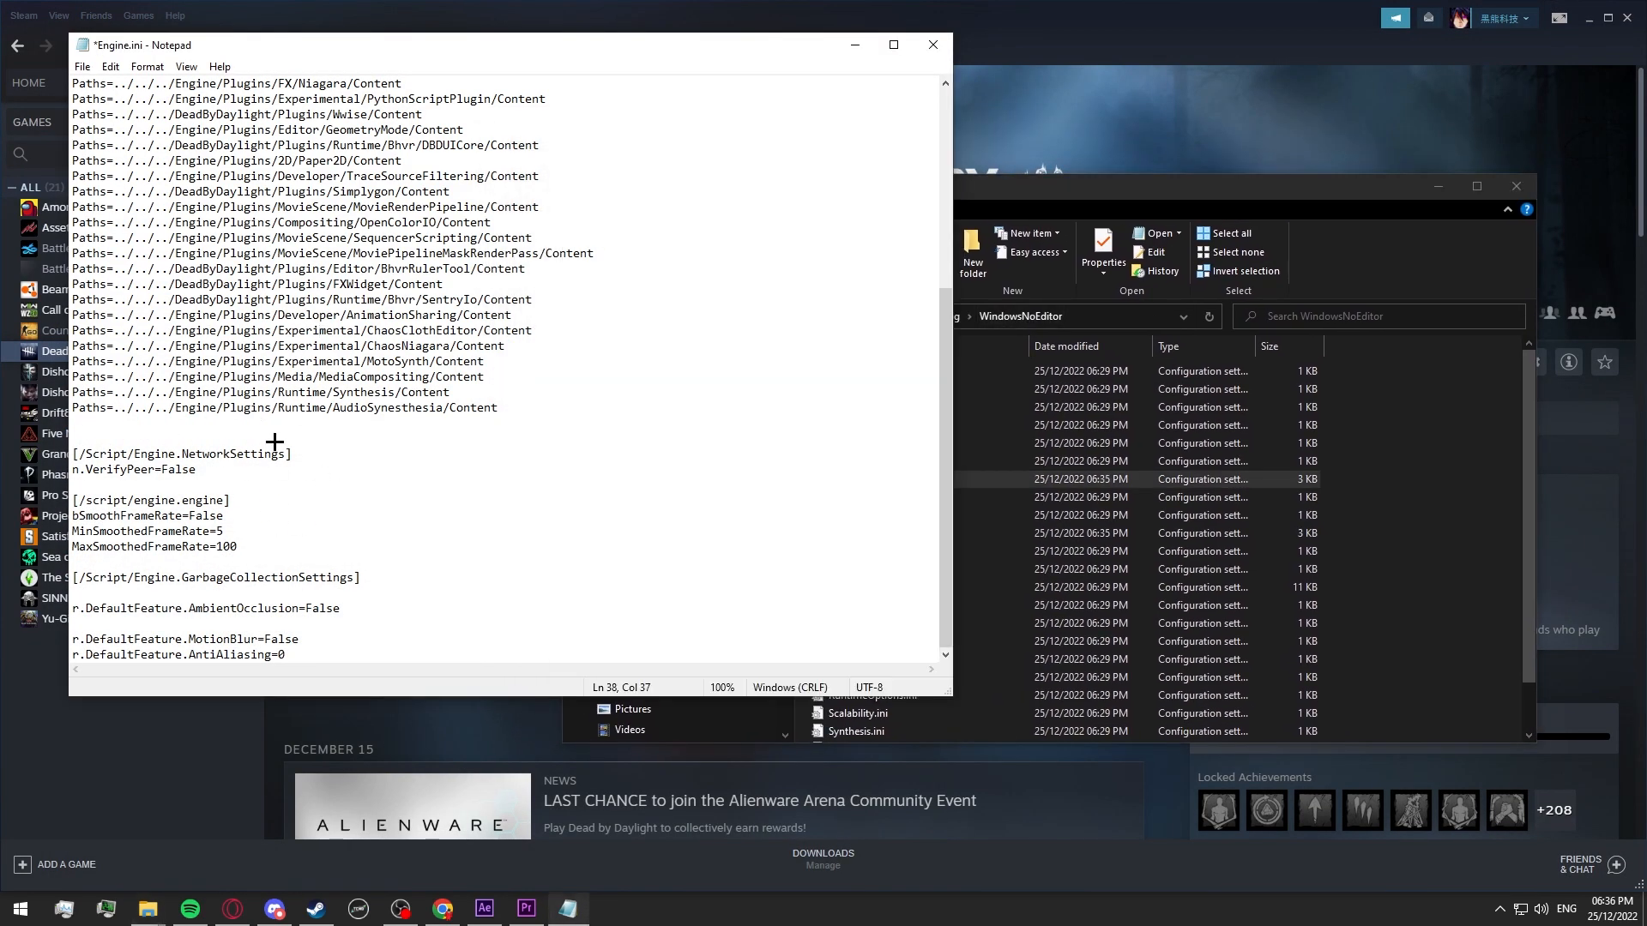
left_click_drag(243, 486, 231, 617)
left_click(204, 532)
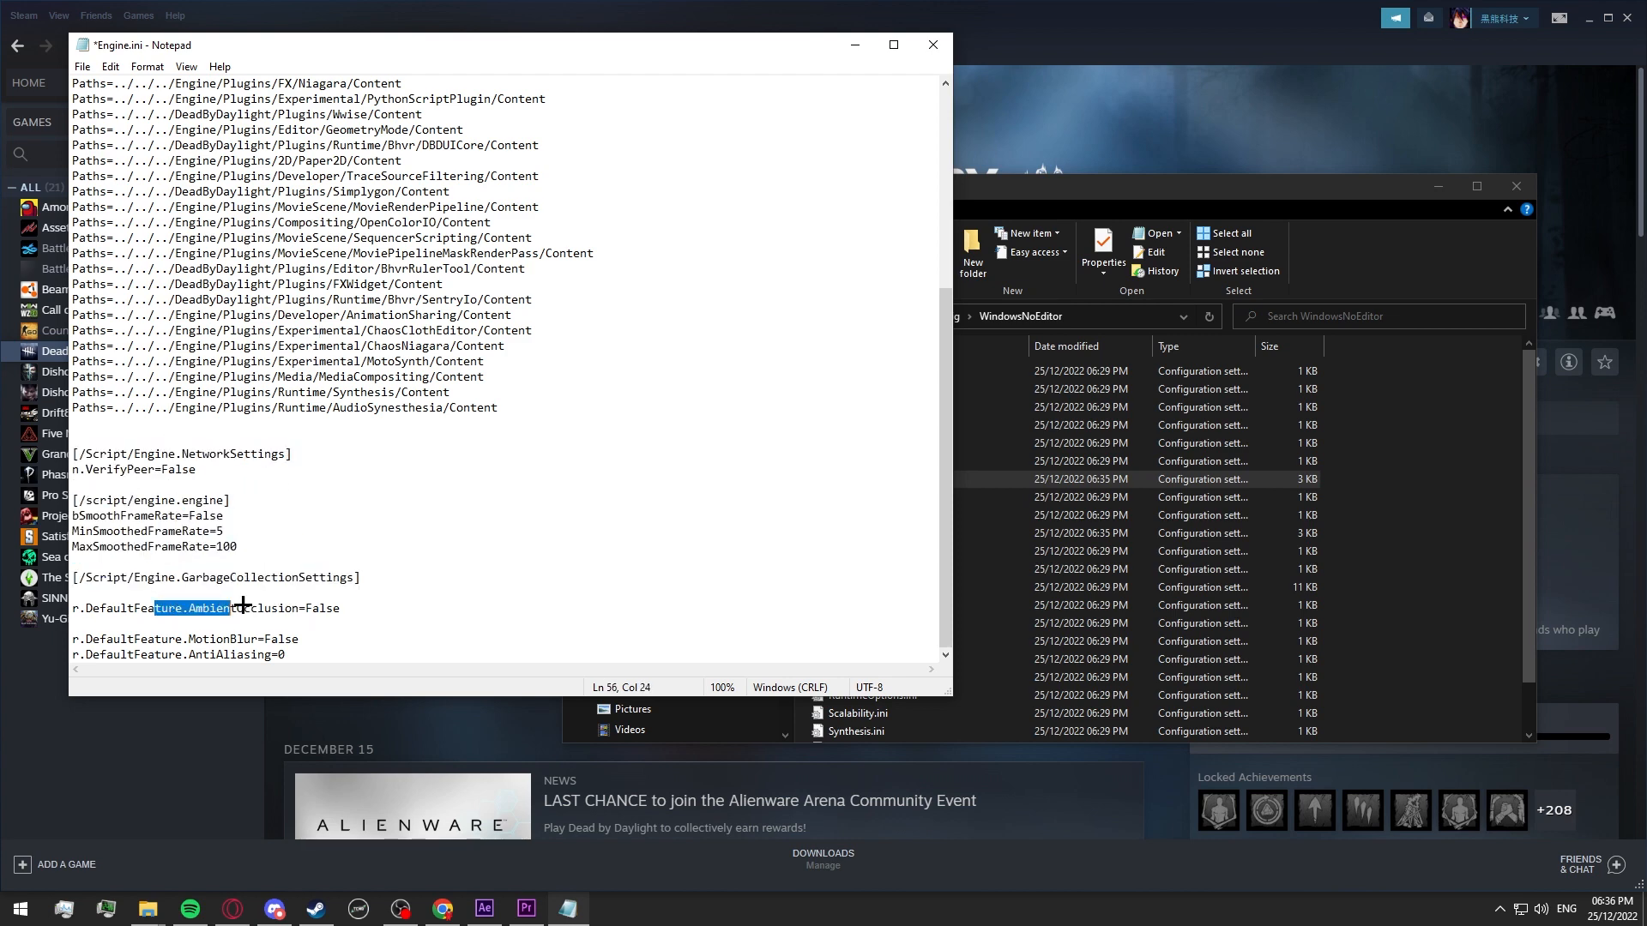
left_click_drag(161, 640, 285, 639)
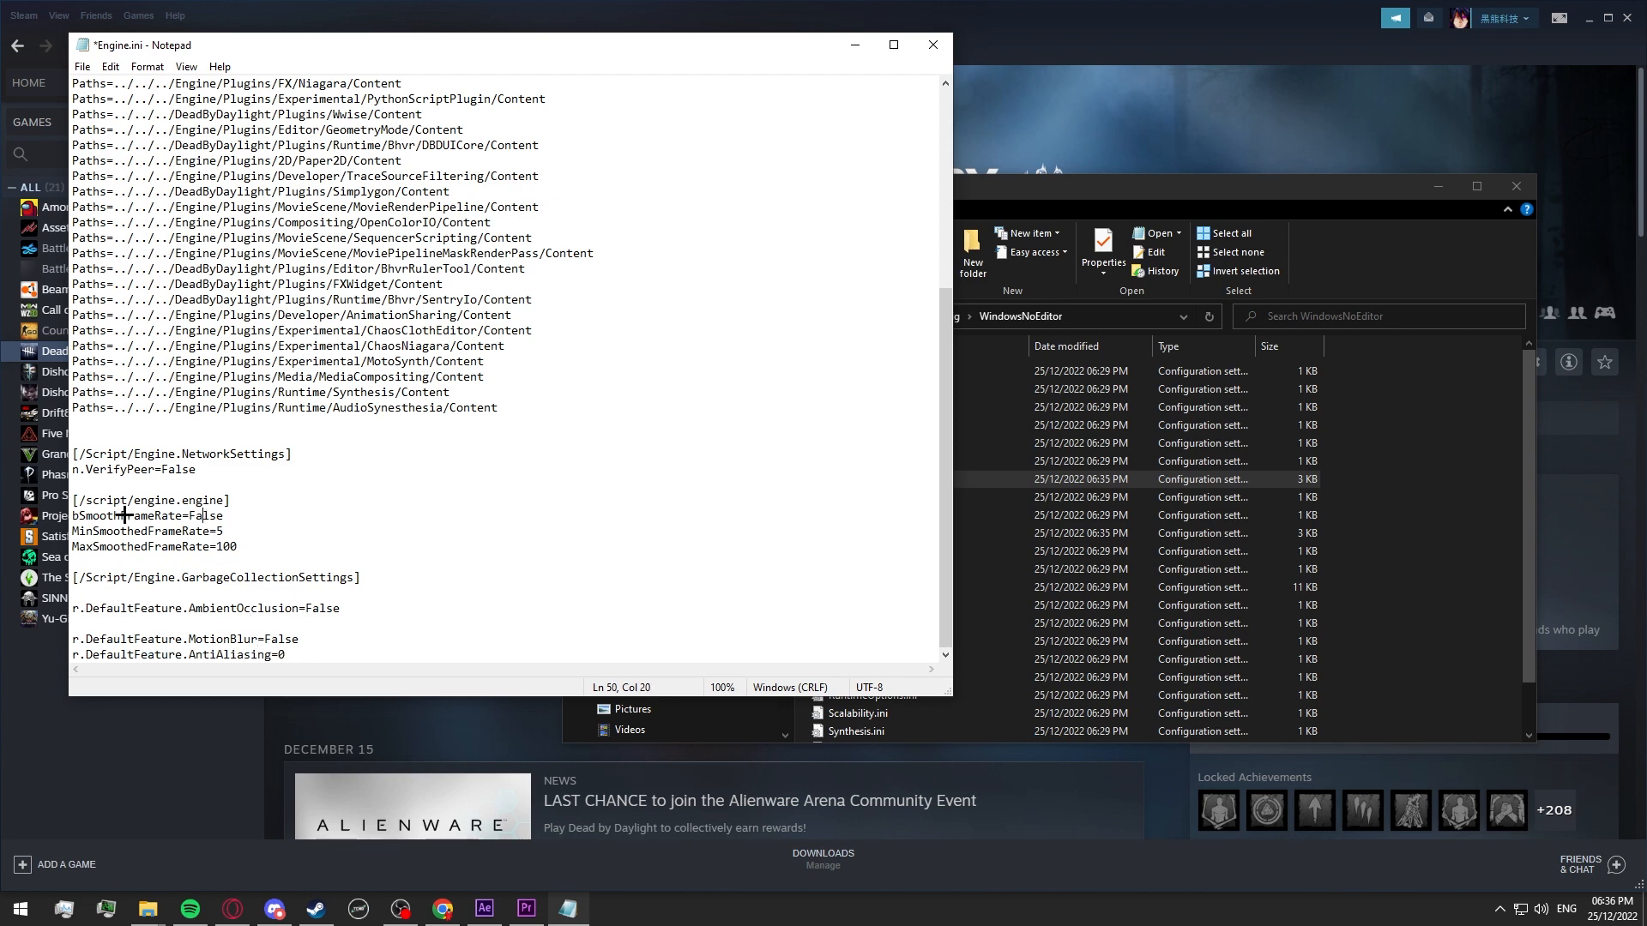
left_click_drag(143, 515, 96, 556)
left_click(95, 515)
- Save the edited Engine.ini and close Notepad
left_click(85, 66)
left_click(118, 142)
left_click(933, 45)
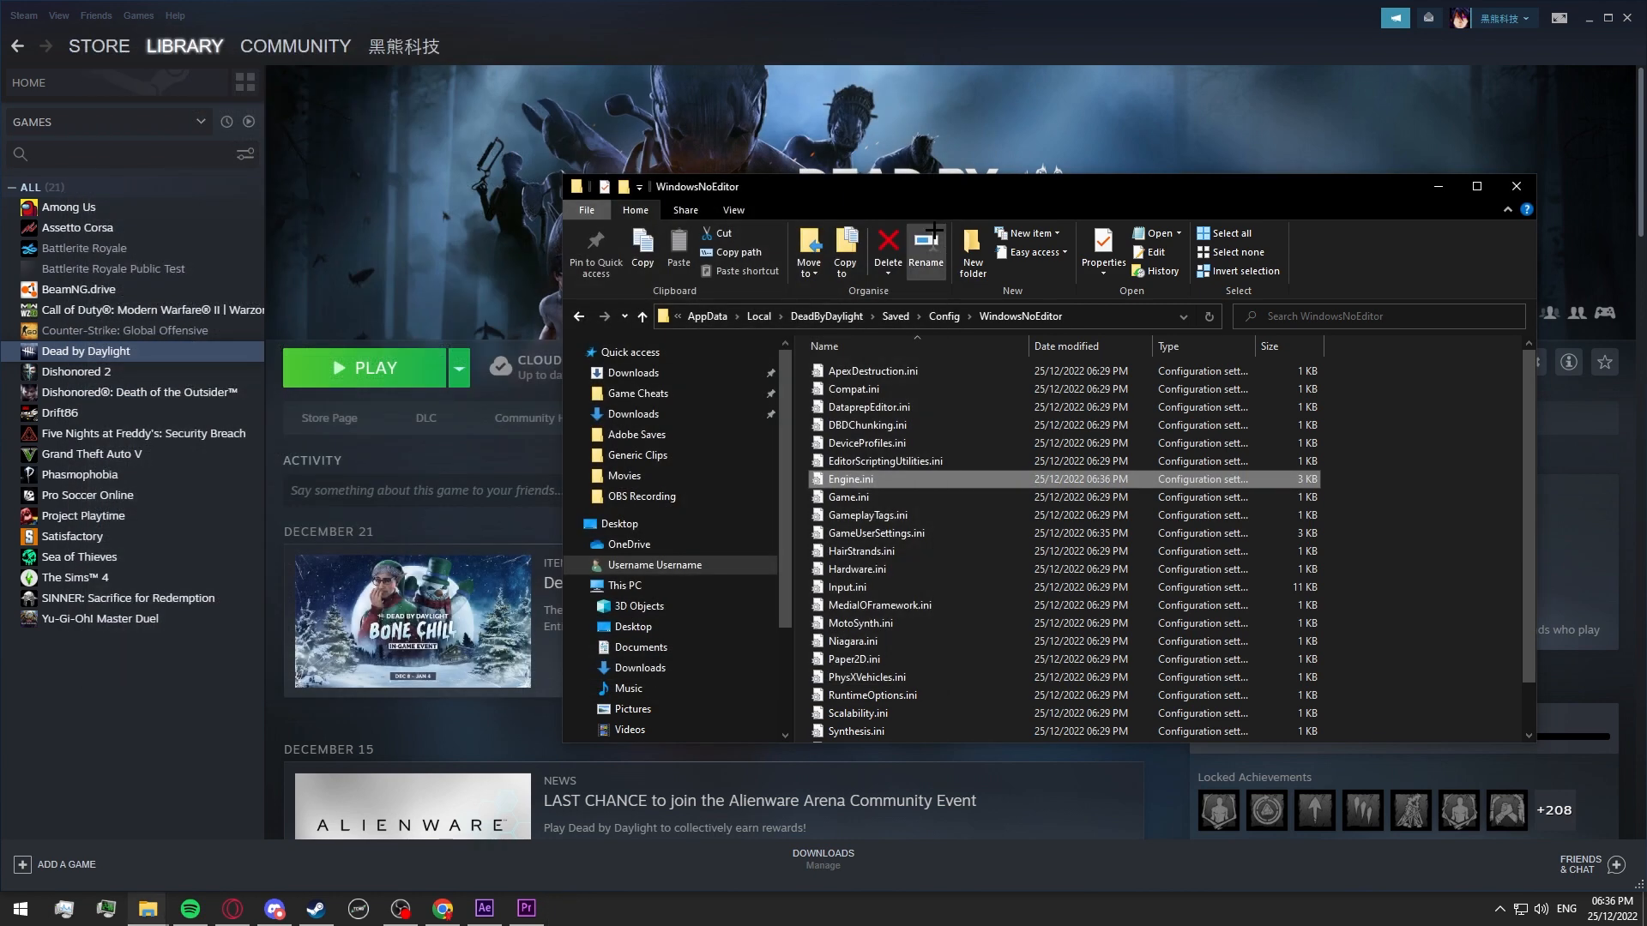
- Mark Engine.ini read-only in its Properties and close the config folder window
right_click(898, 479)
left_click(932, 469)
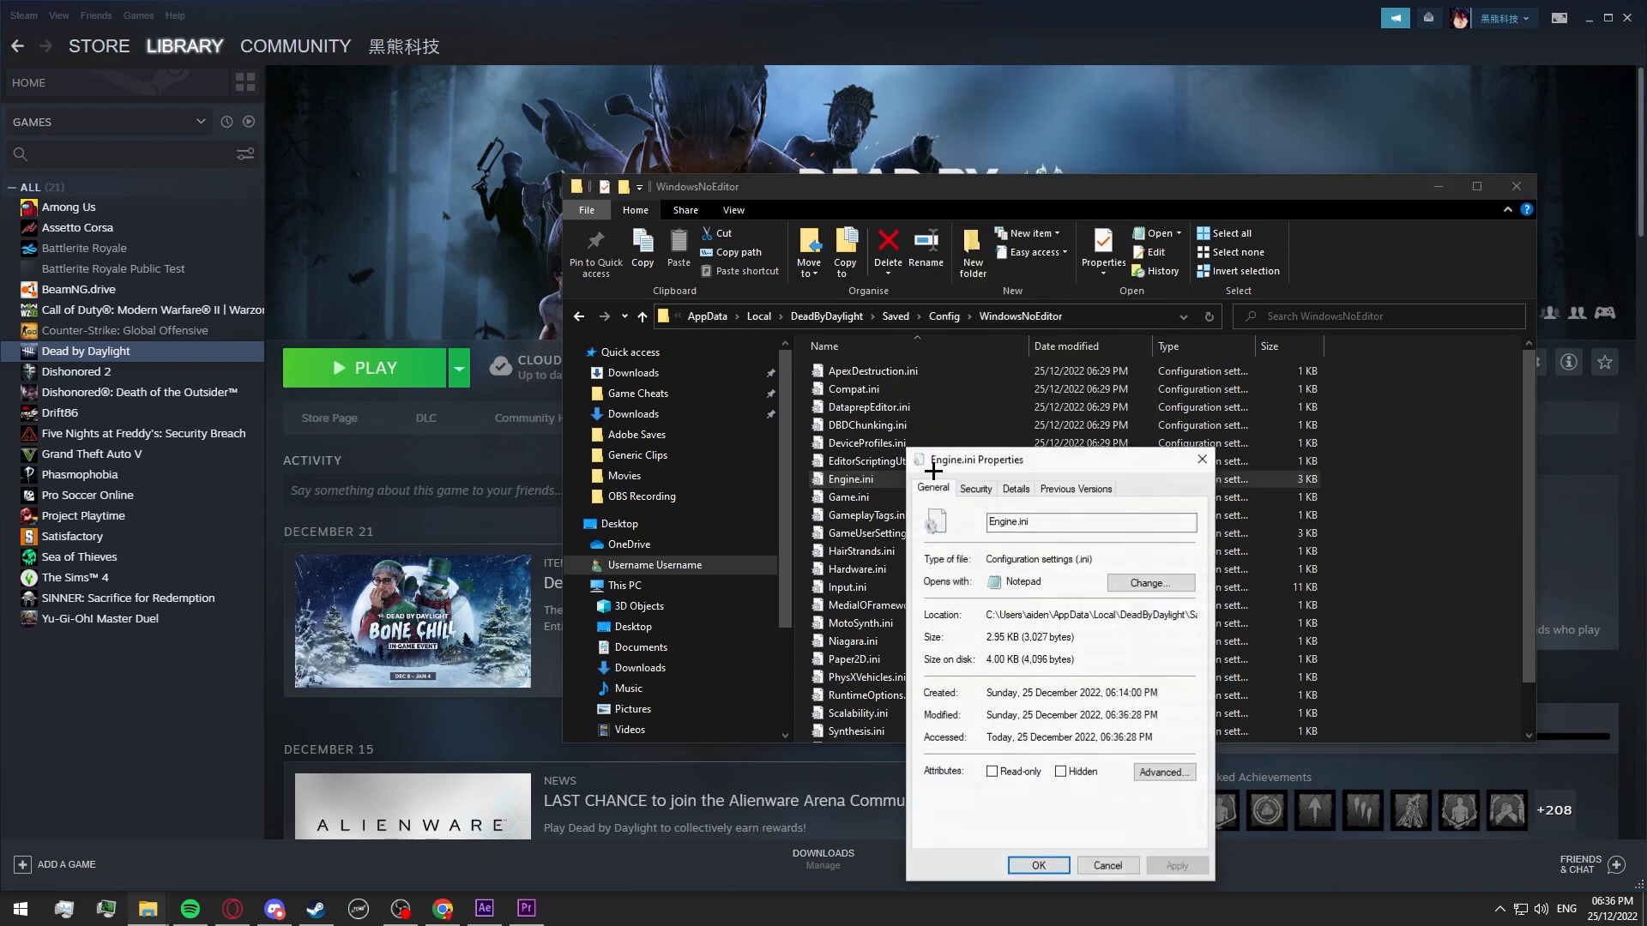
left_click_drag(959, 456, 933, 340)
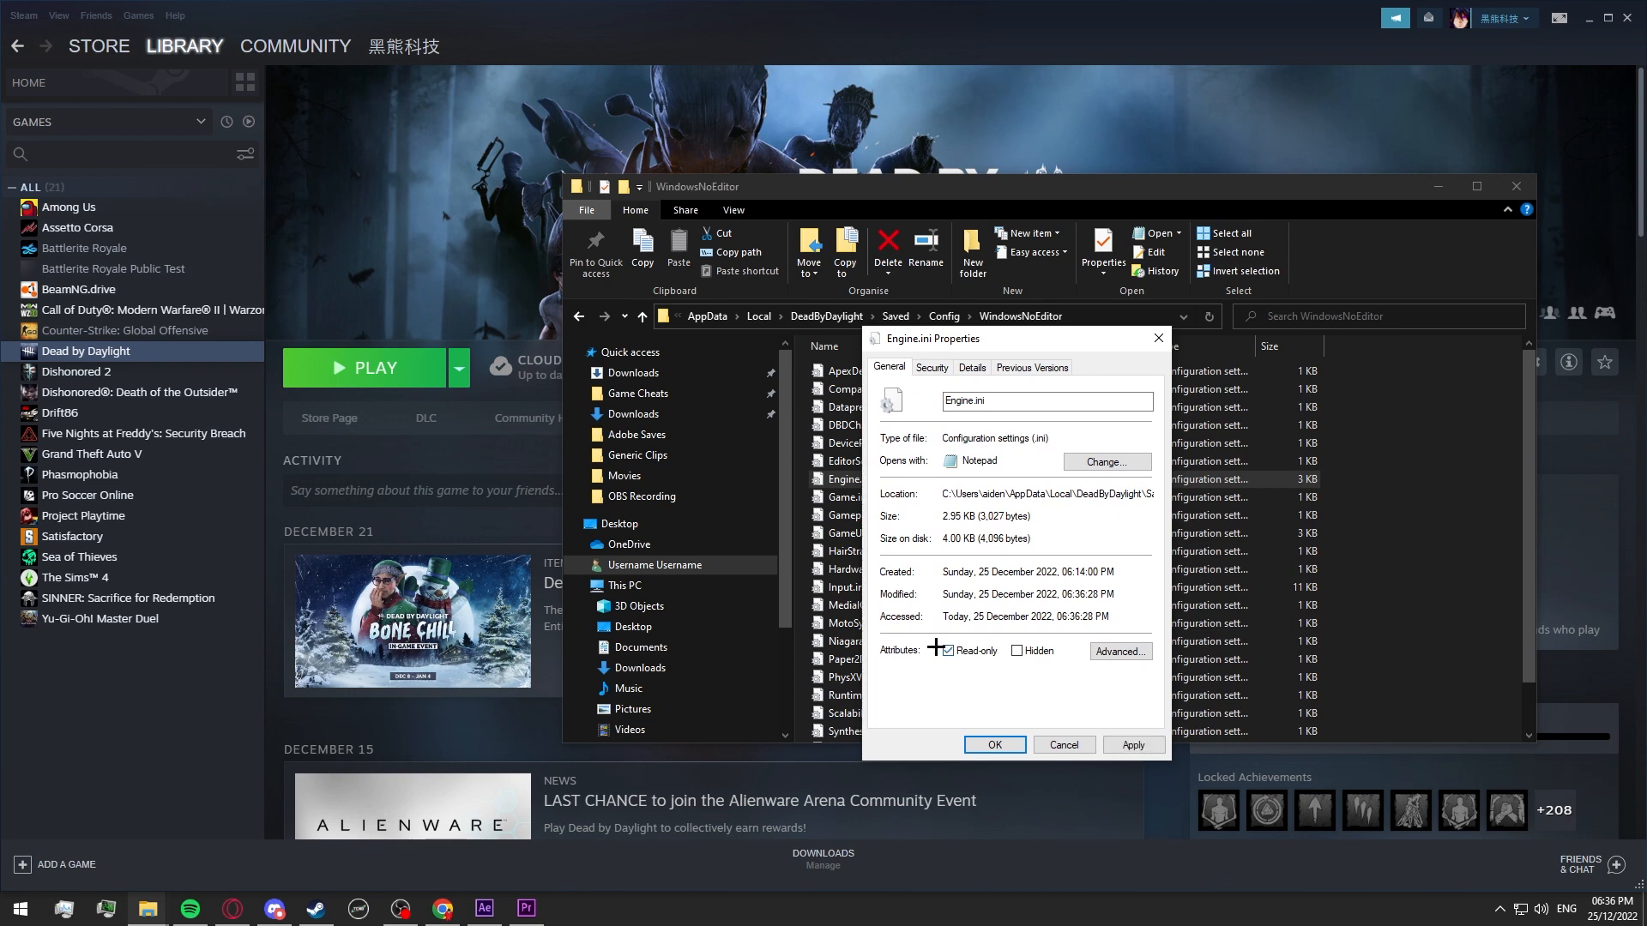
left_click(995, 743)
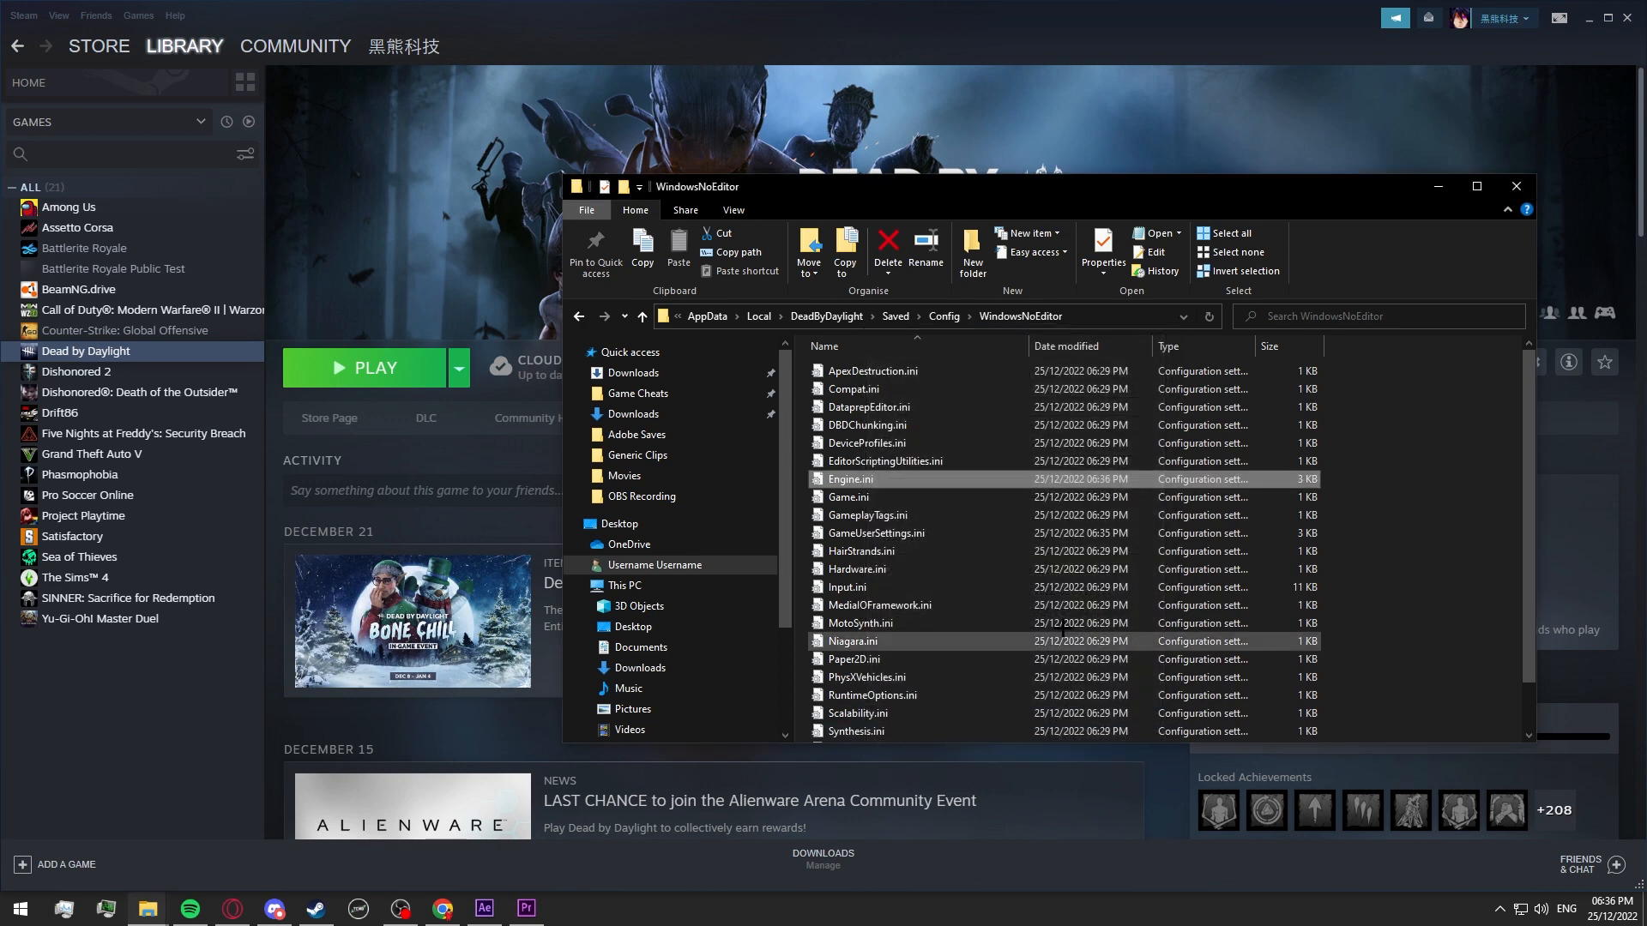
left_click(1406, 438)
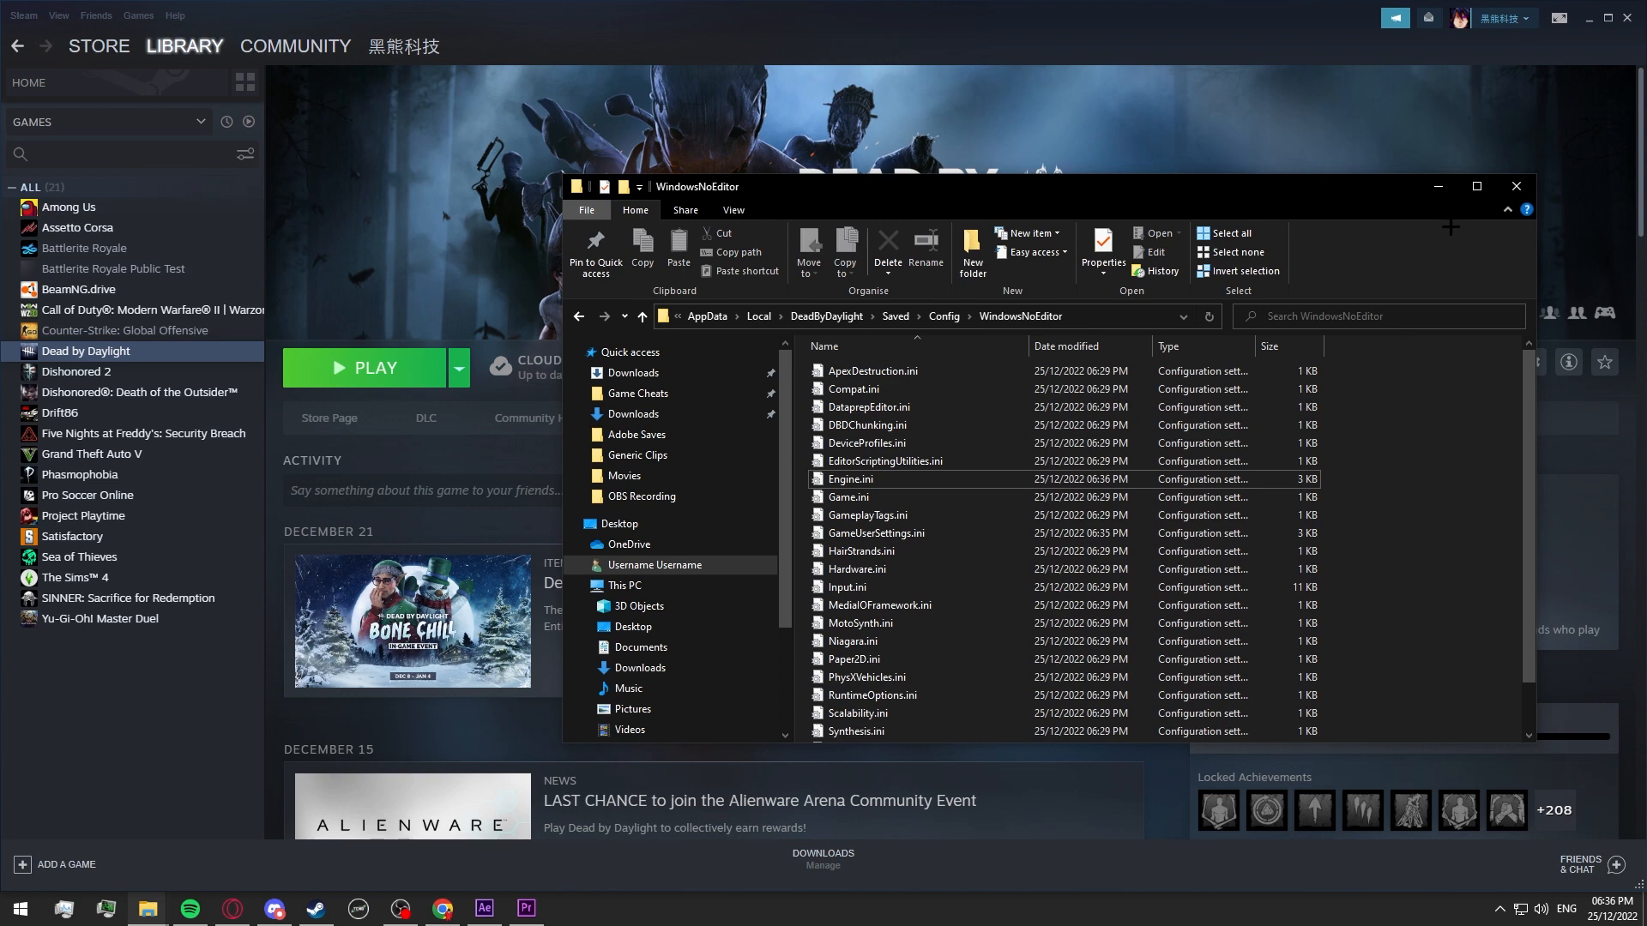
left_click(1438, 186)
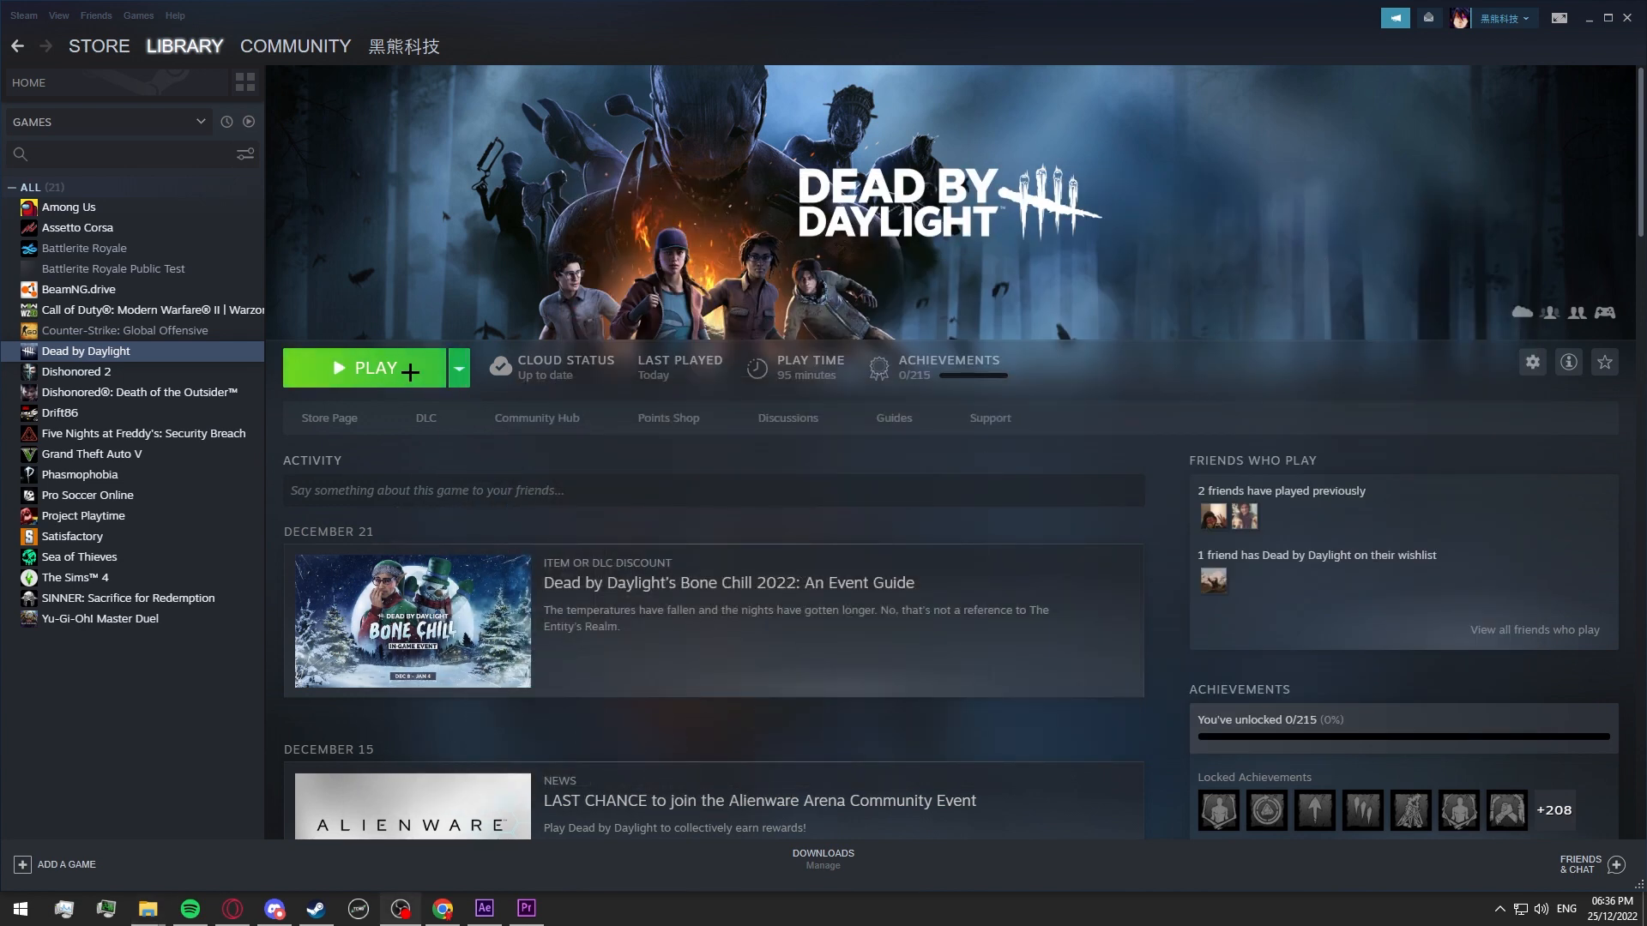
- Launch Dead by Daylight from the Steam library page and wait for the main menu
left_click(409, 372)
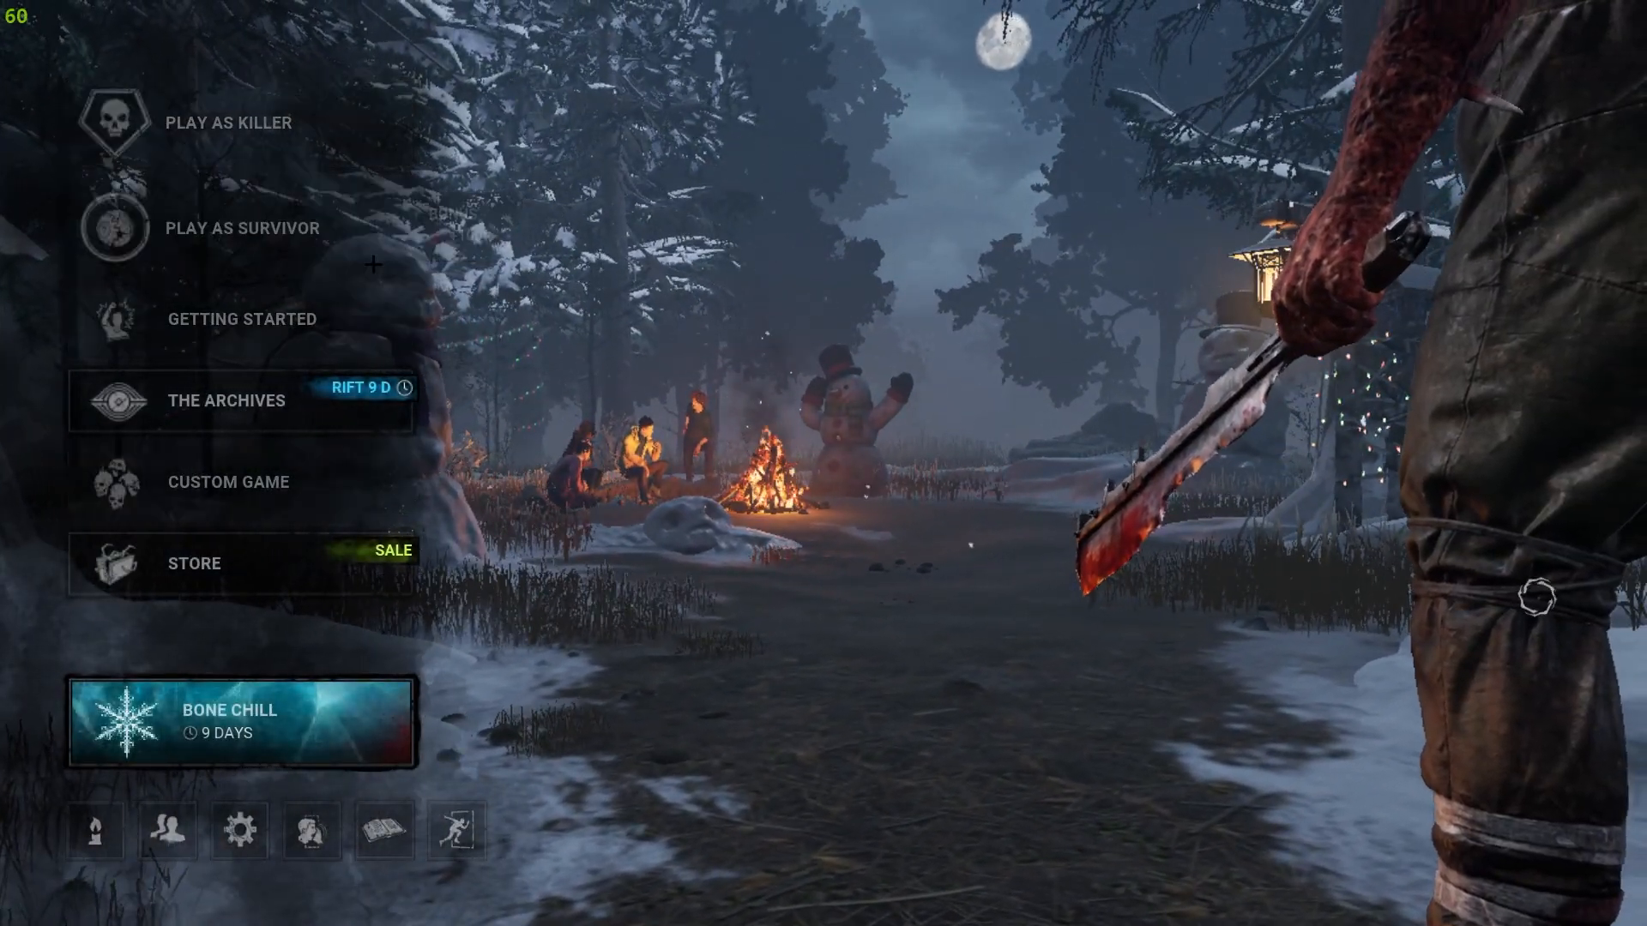
- Enter the survivor lobby and rotate the survivor to inspect it from several sides
left_click(335, 232)
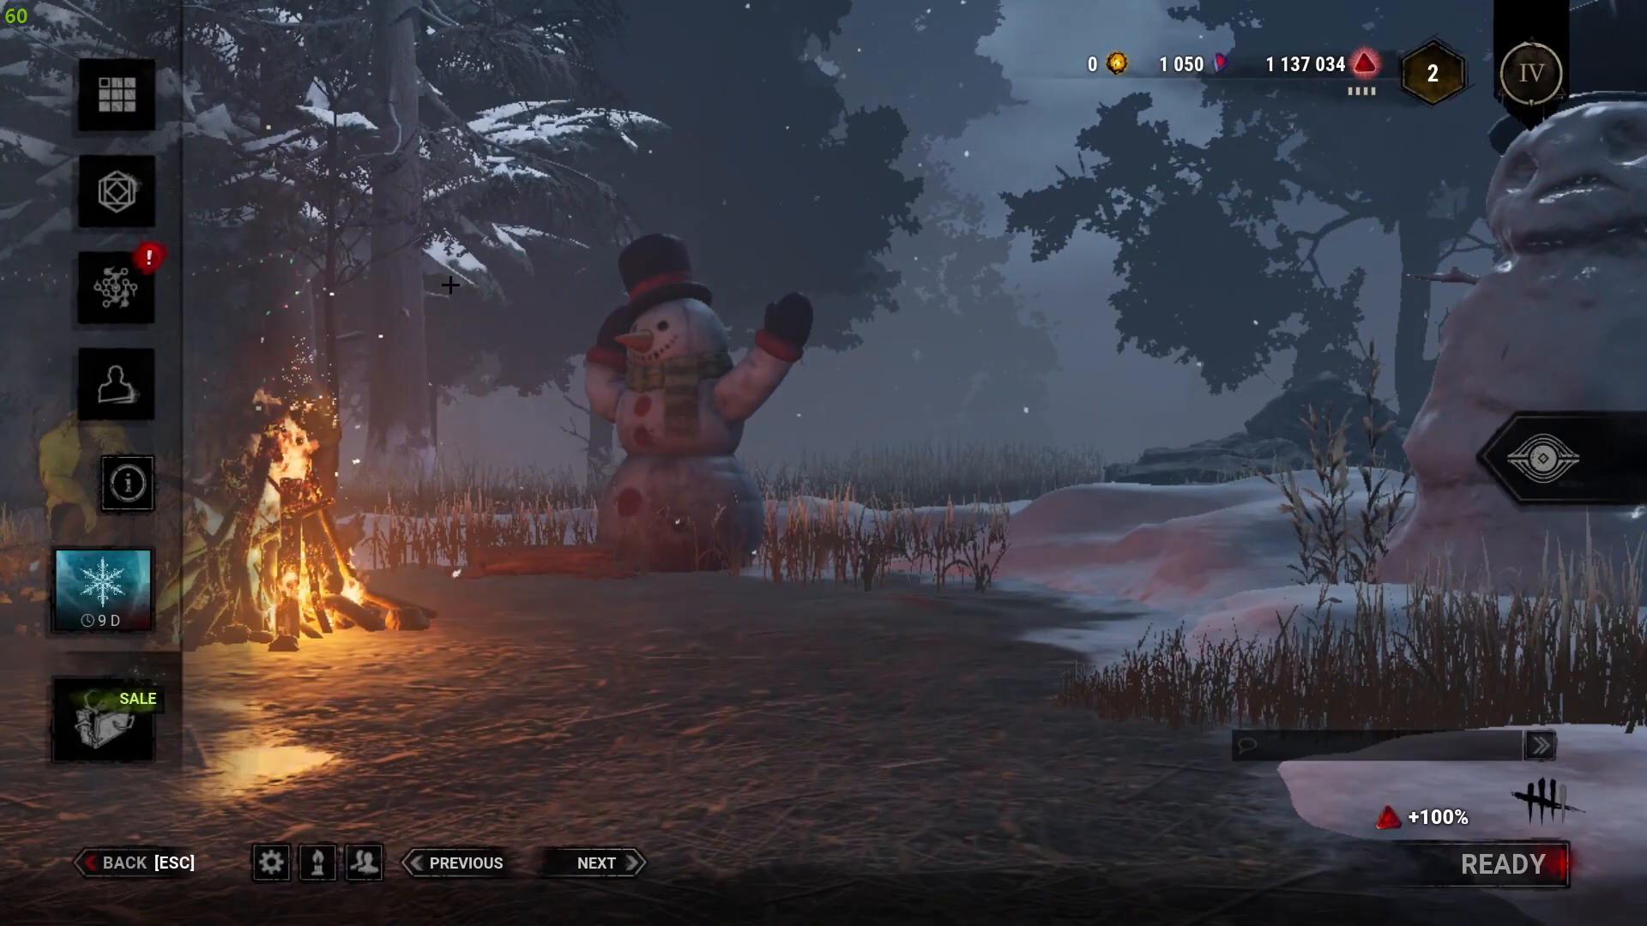
left_click_drag(1106, 294, 1376, 236)
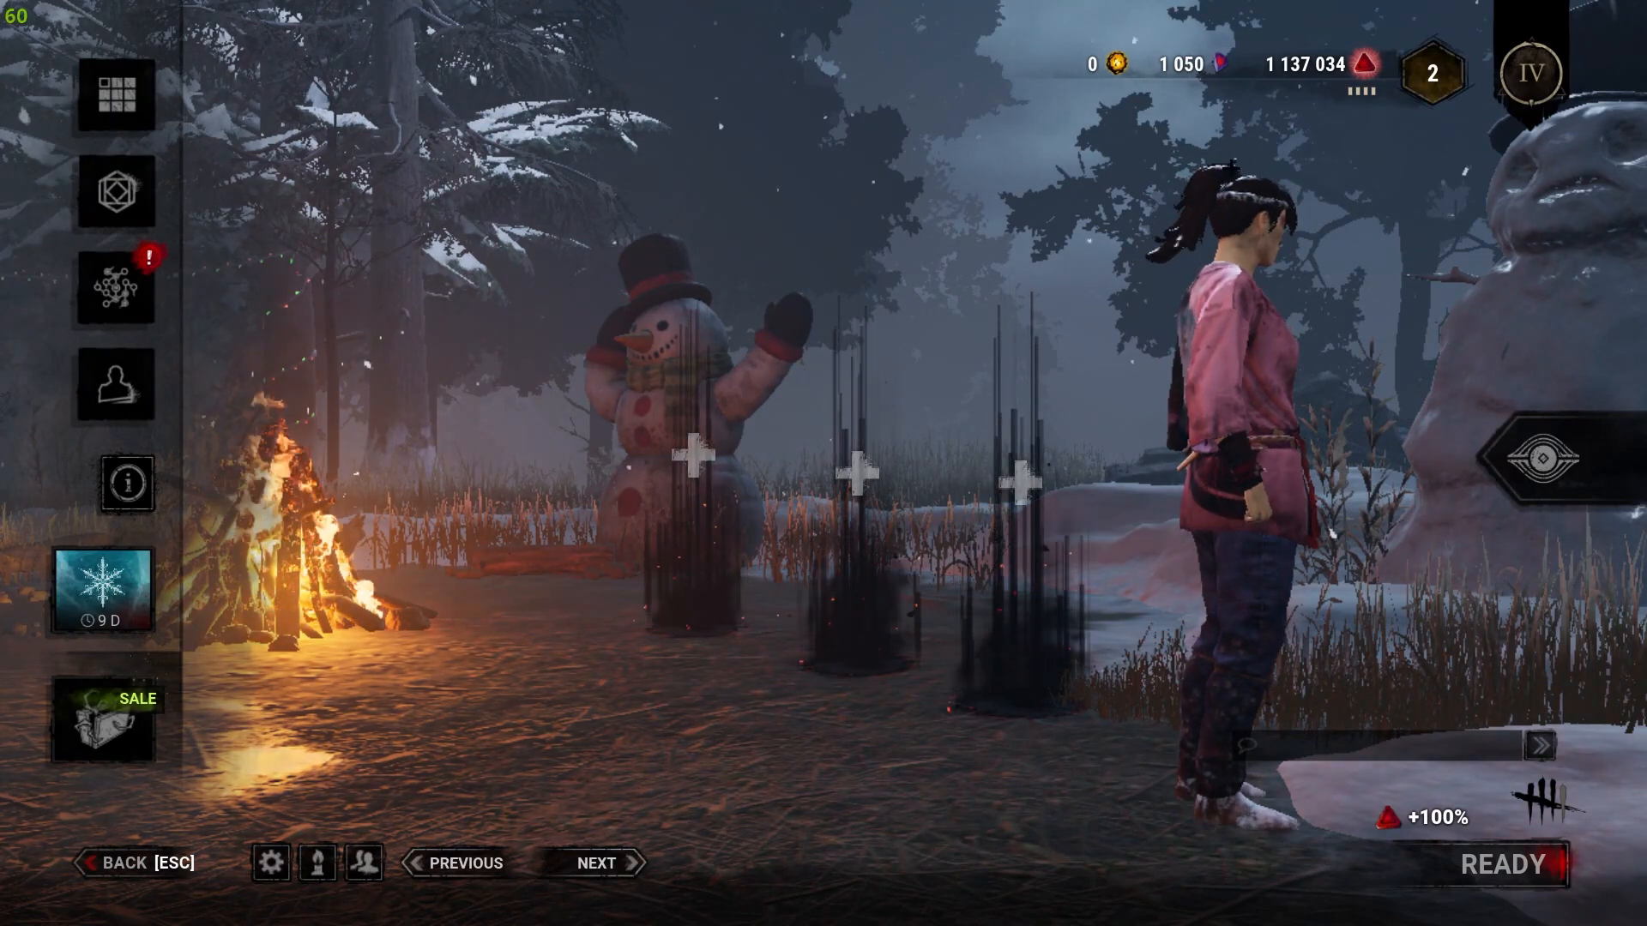
left_click_drag(1255, 283, 1048, 331)
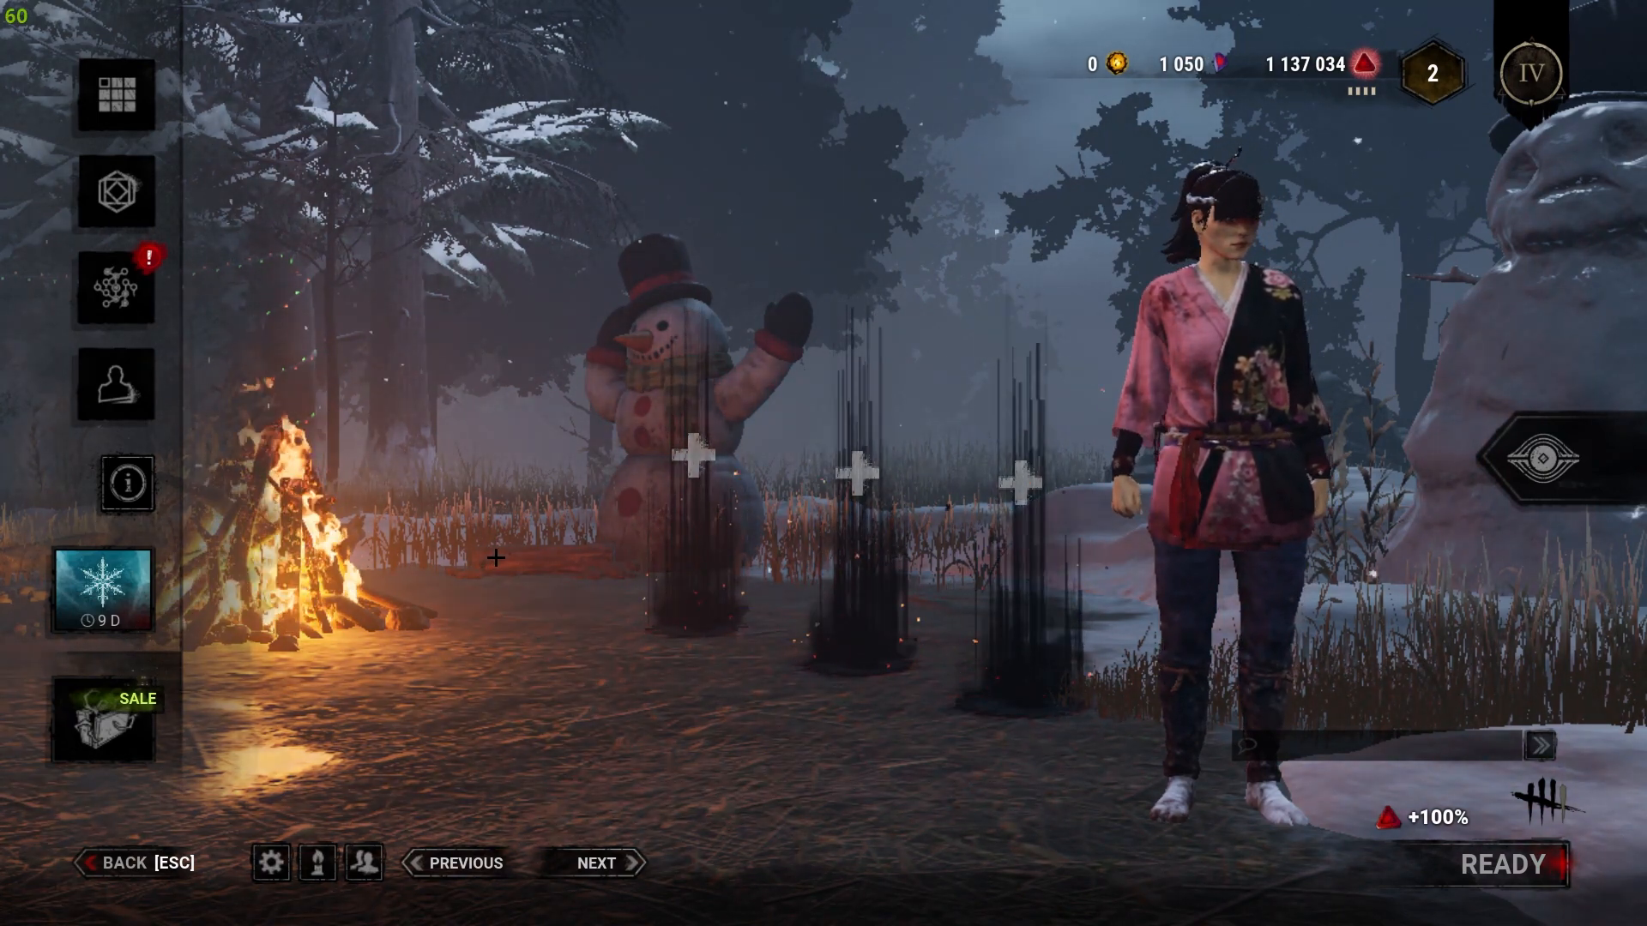
left_click_drag(1258, 369, 1336, 389)
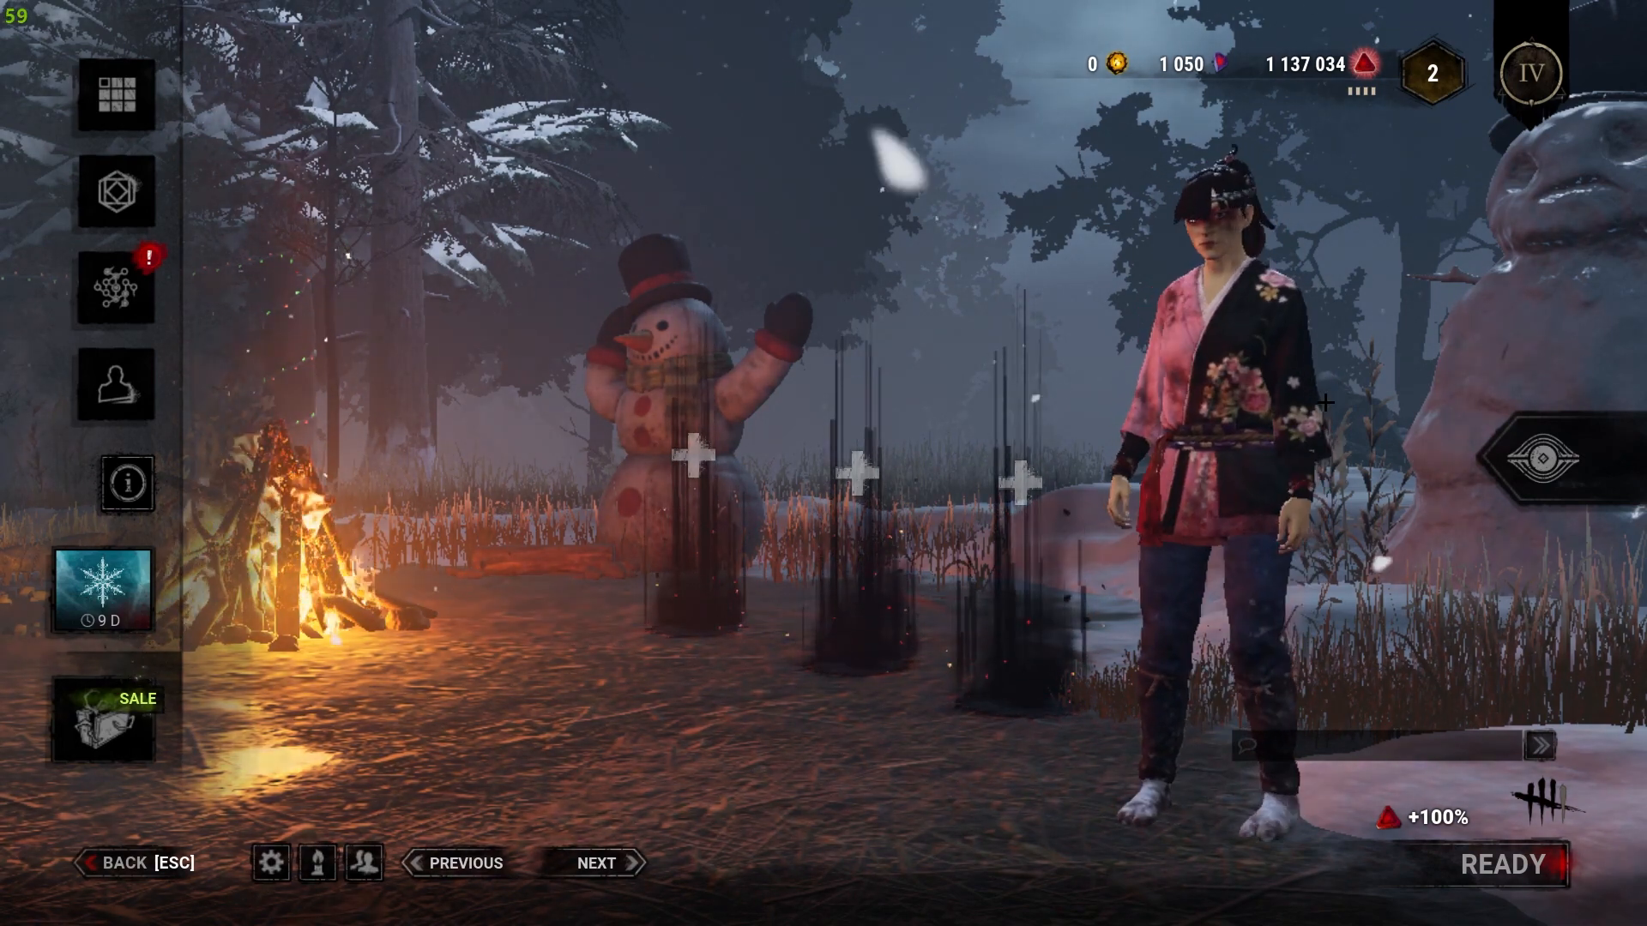
left_click_drag(1336, 390, 1235, 398)
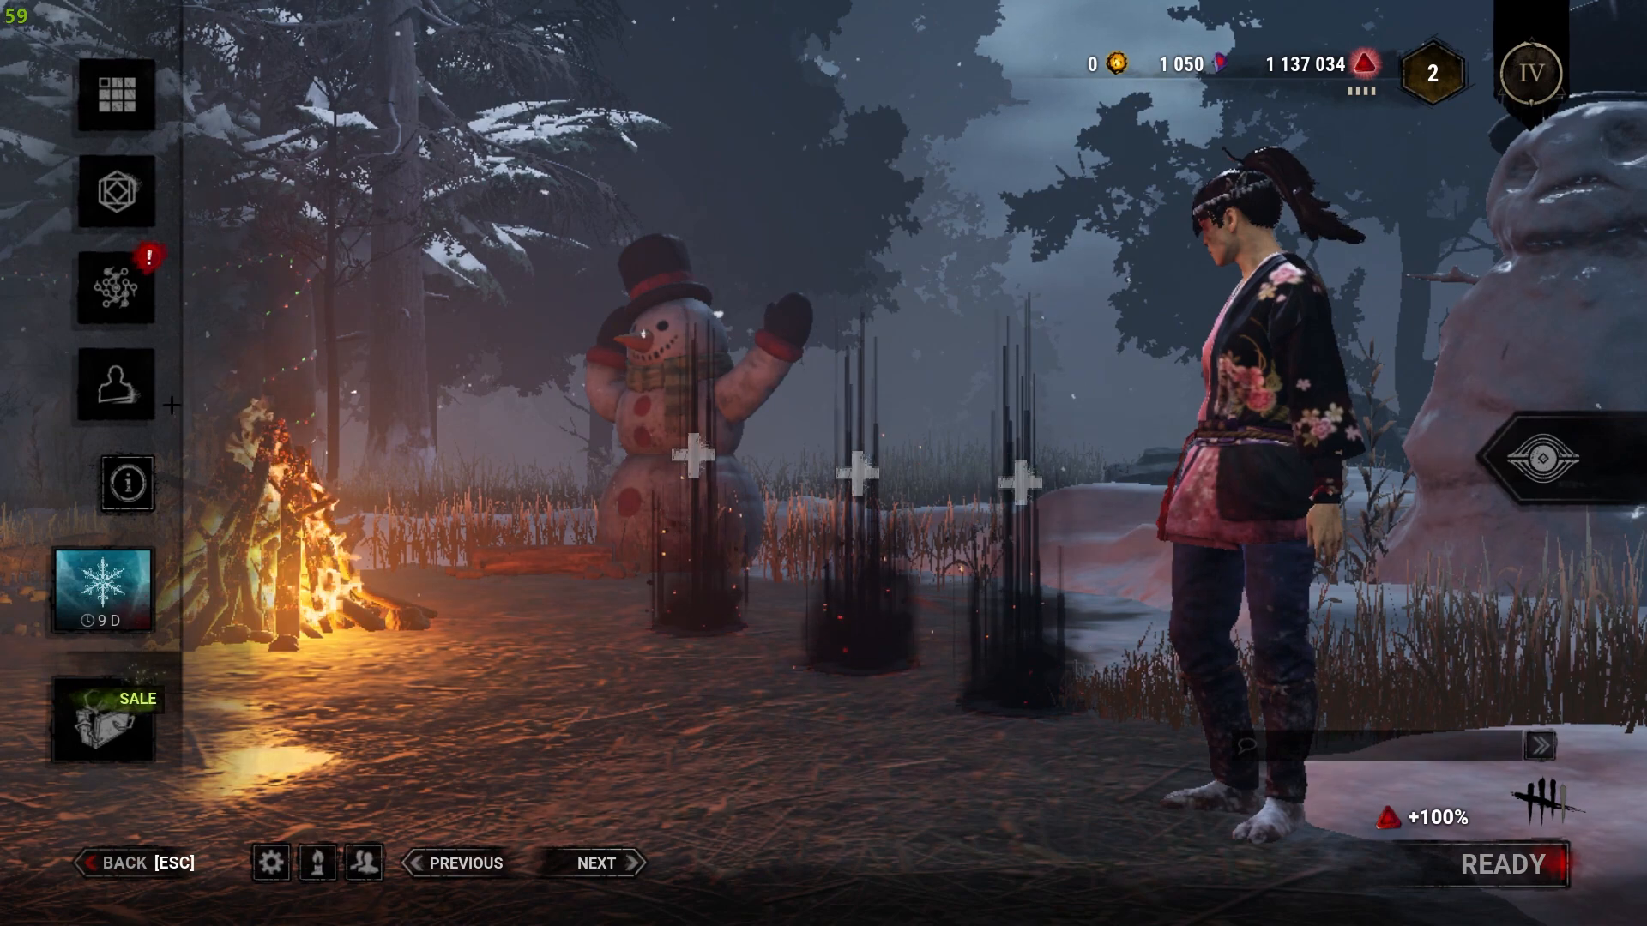